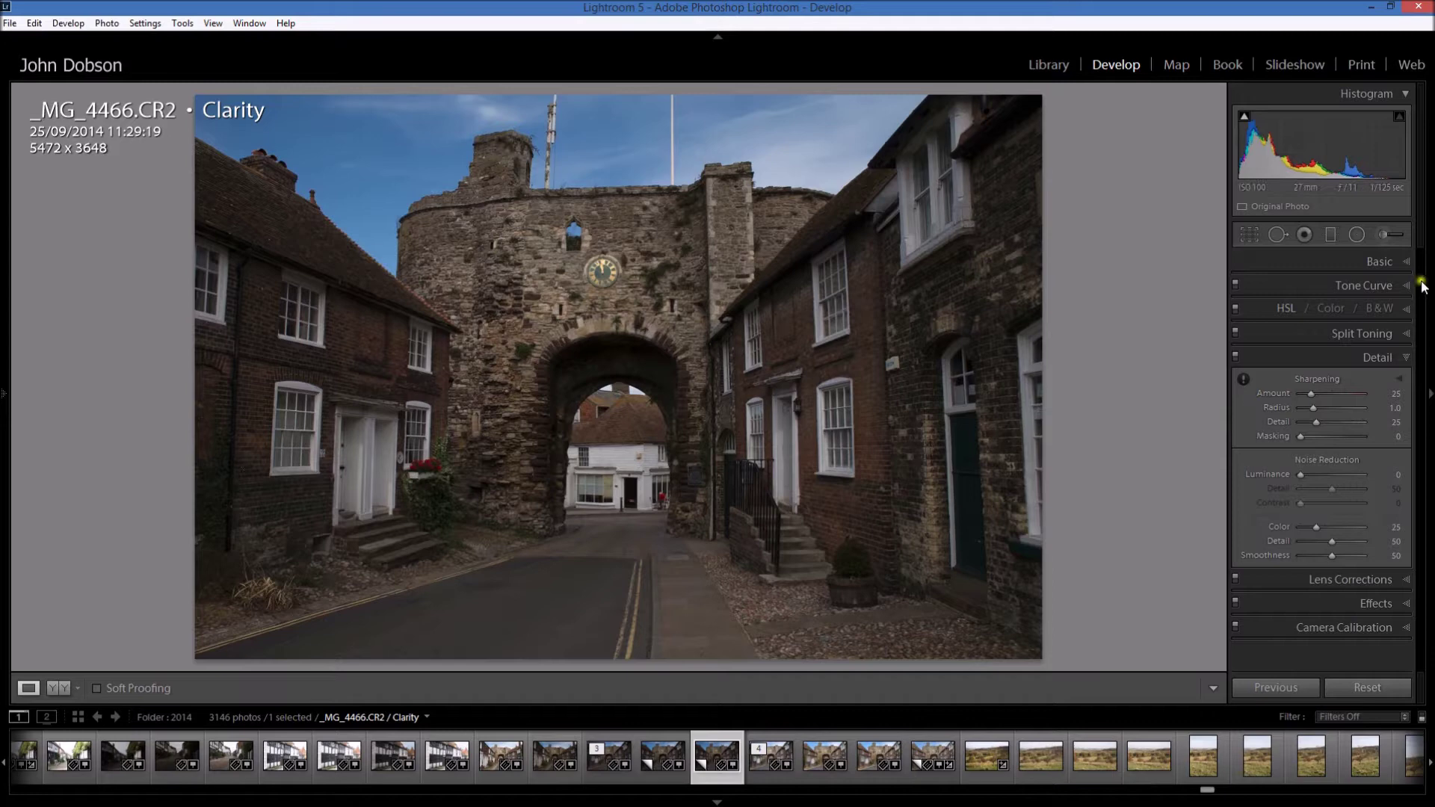
Apply automatic tone correction to the Clarity copy of the archway photo and set its Clarity to +100
{"action": "left_click", "coordinate": [1398, 262]}
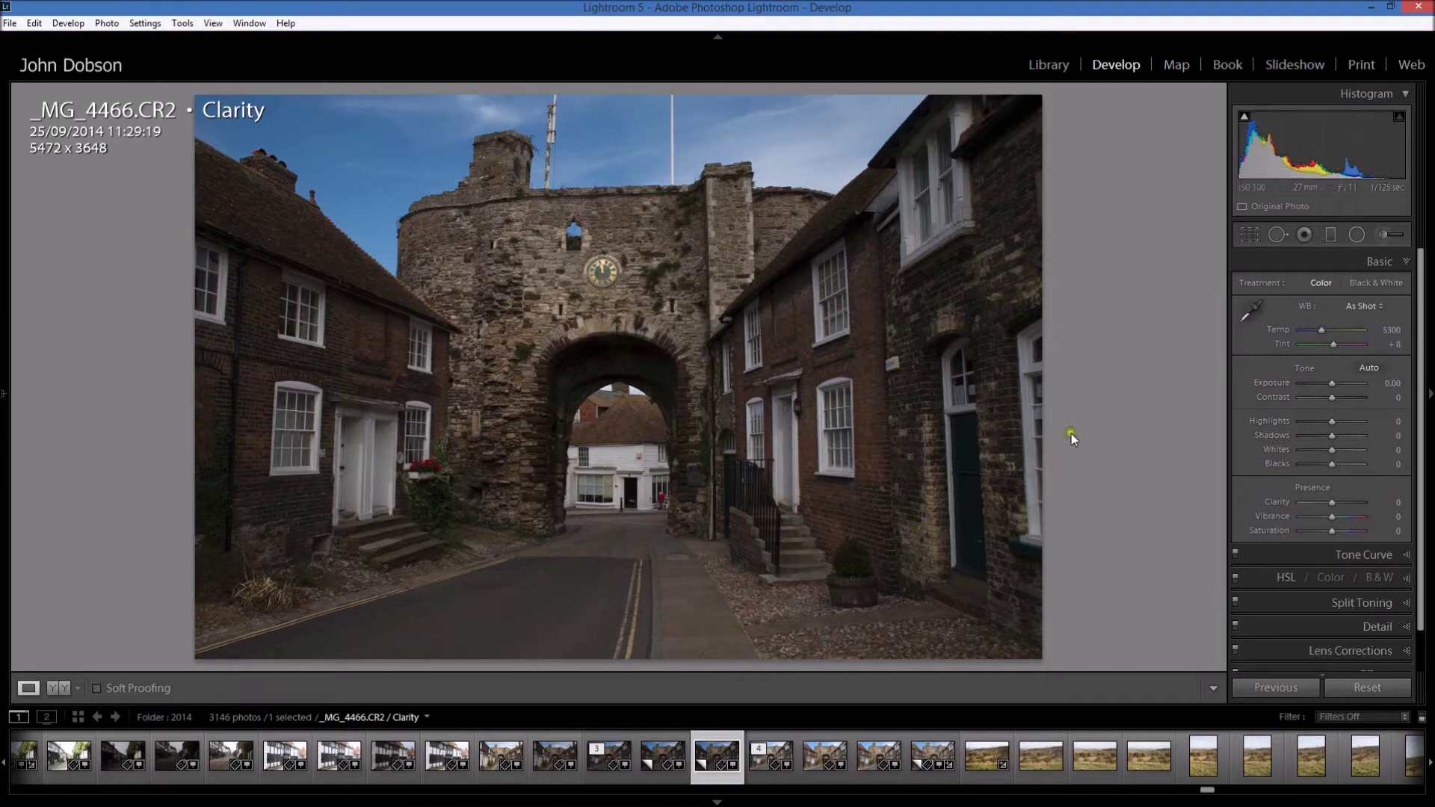
{"action": "left_click", "coordinate": [1370, 368]}
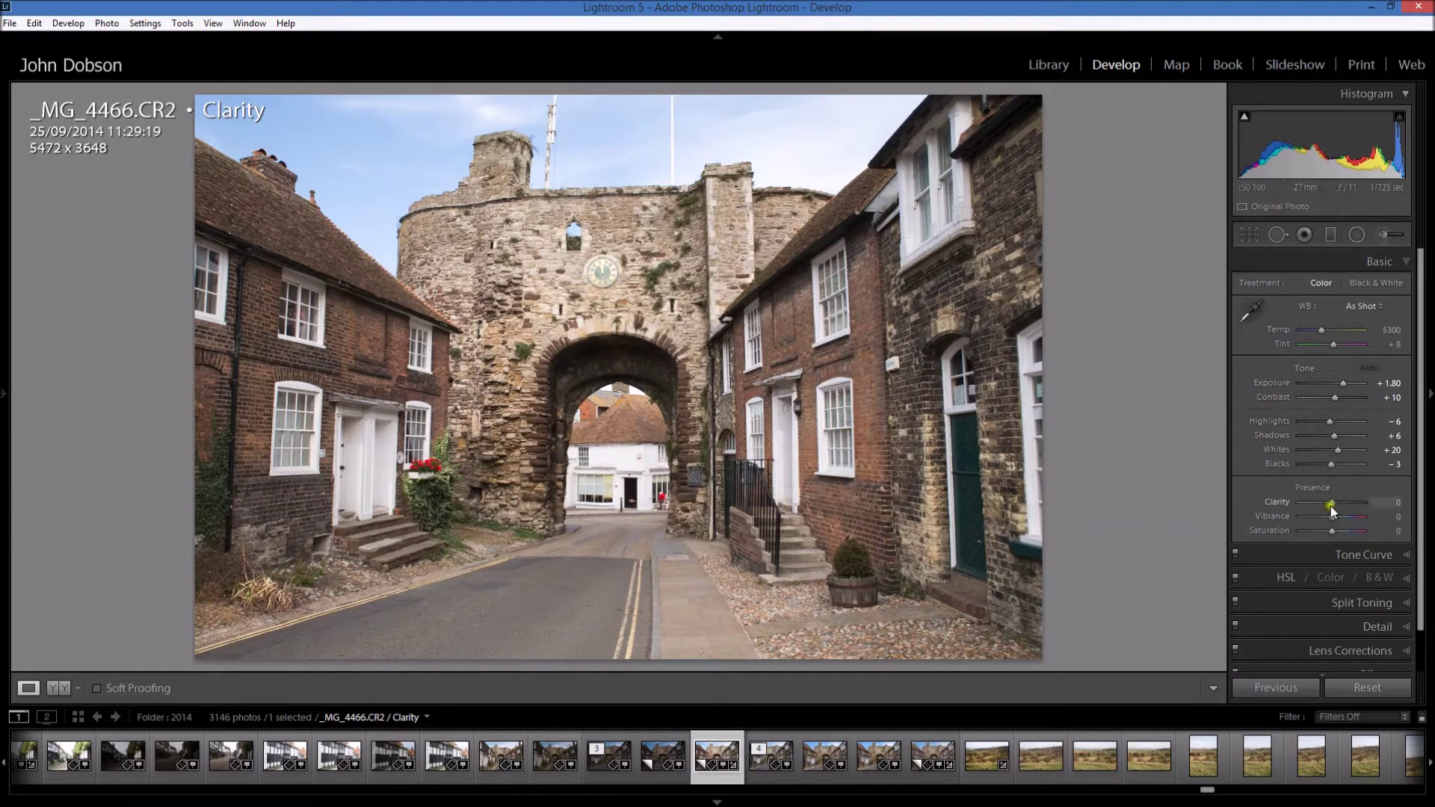
{"action": "left_click_drag", "start_coordinate": [1330, 505], "coordinate": [1370, 503]}
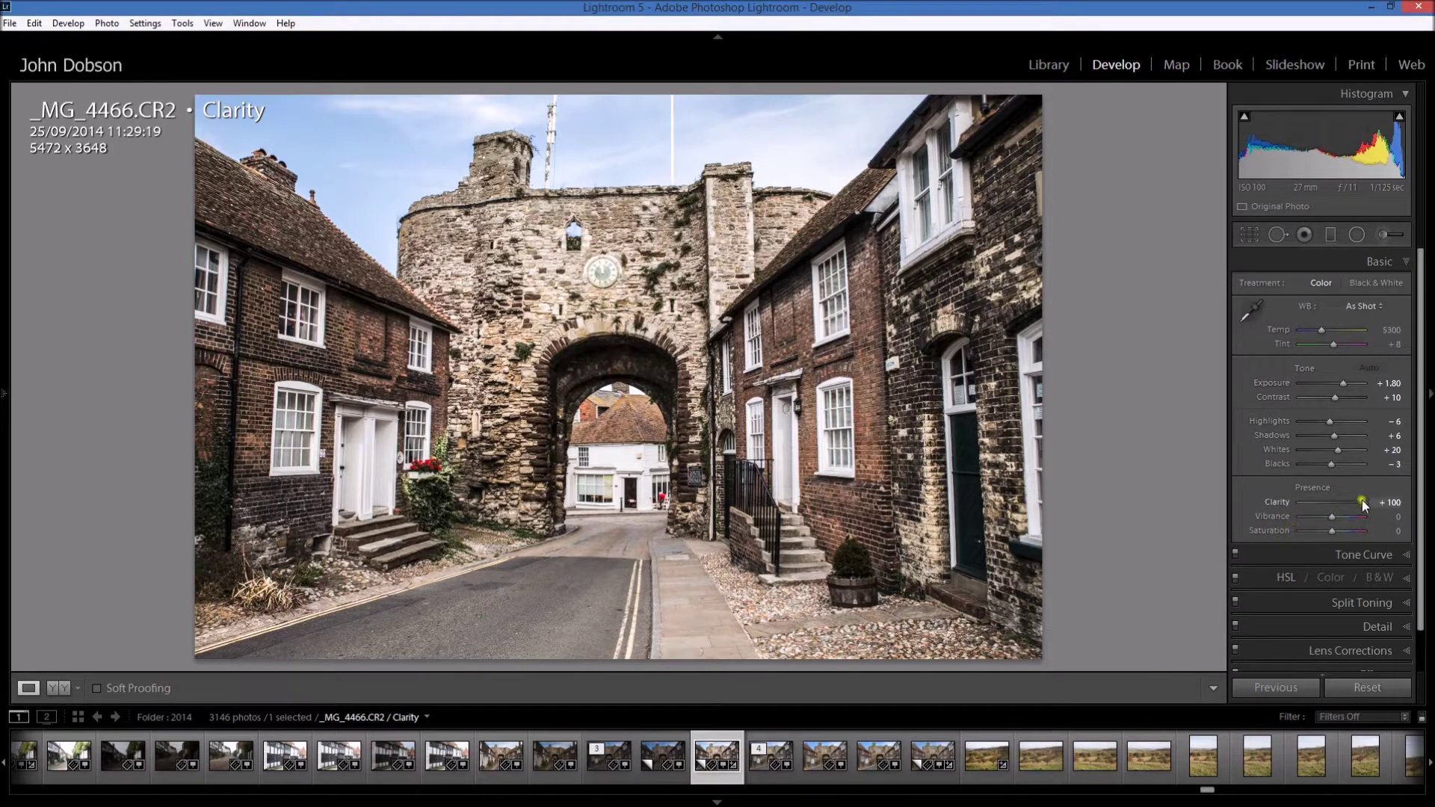
Try Clarity at -100, return it to +100, and inspect the tower and roof edges at full size
{"action": "left_click_drag", "start_coordinate": [1366, 501], "coordinate": [1275, 505]}
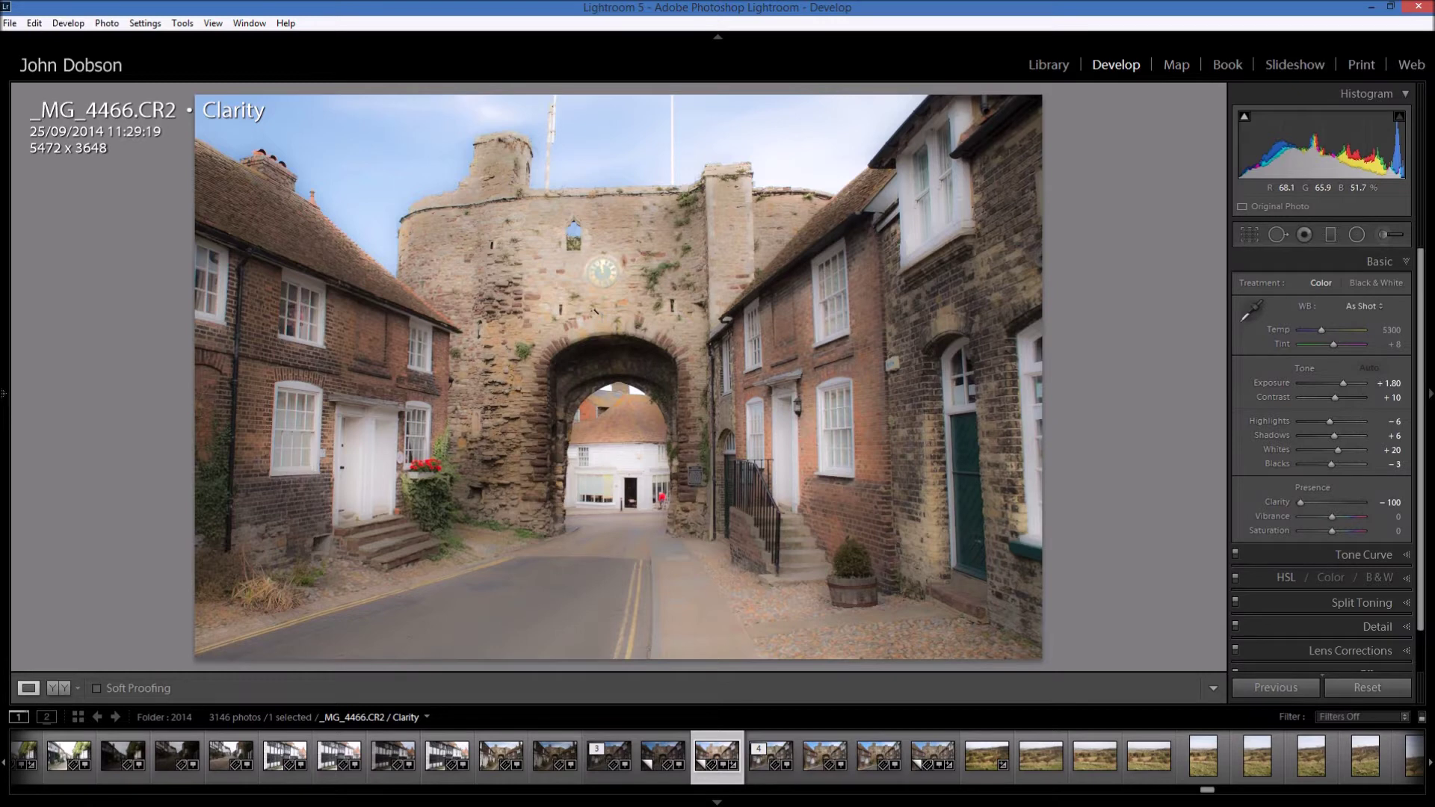
{"action": "left_click", "coordinate": [1303, 504]}
{"action": "left_click_drag", "start_coordinate": [1303, 504], "coordinate": [1370, 508]}
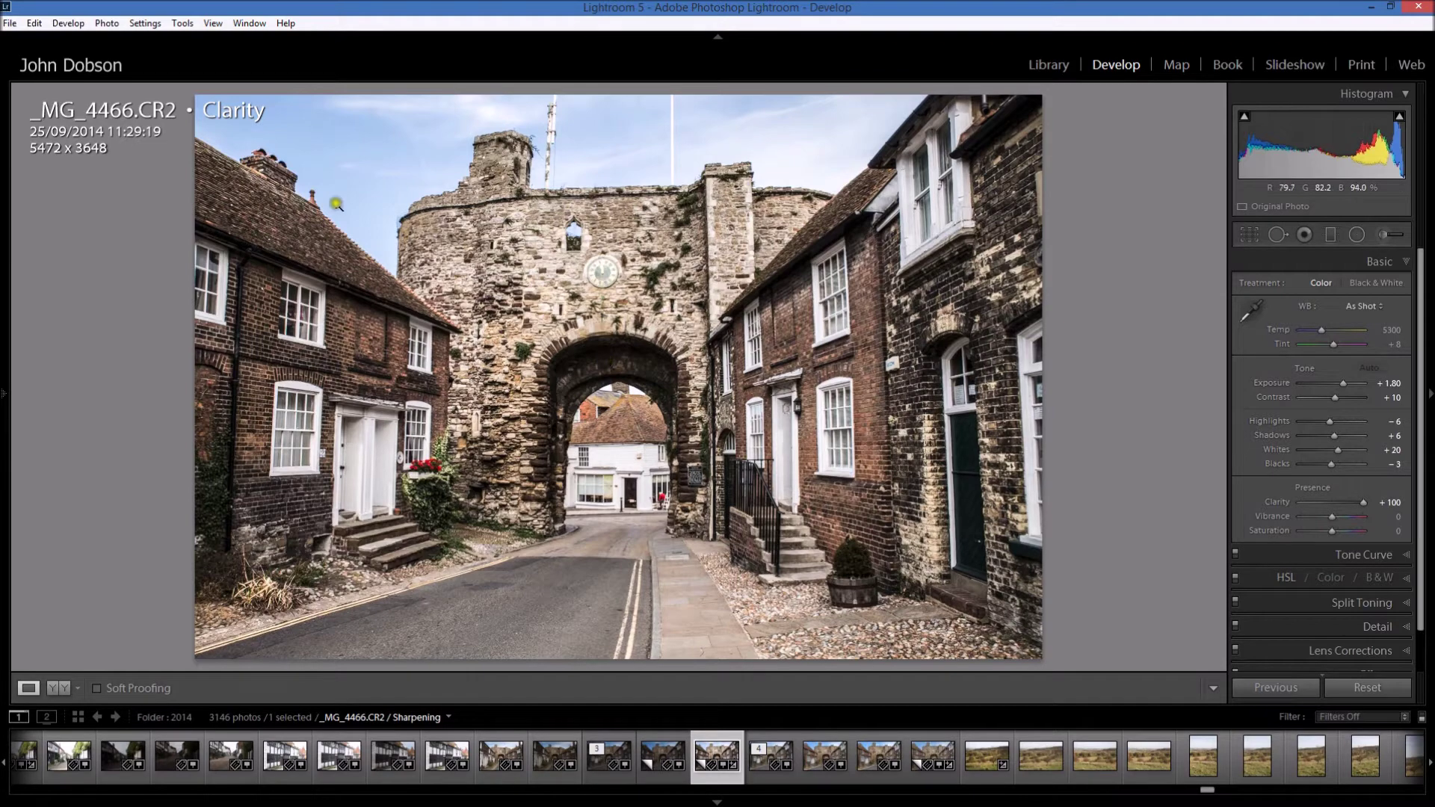
{"action": "left_click", "coordinate": [372, 177]}
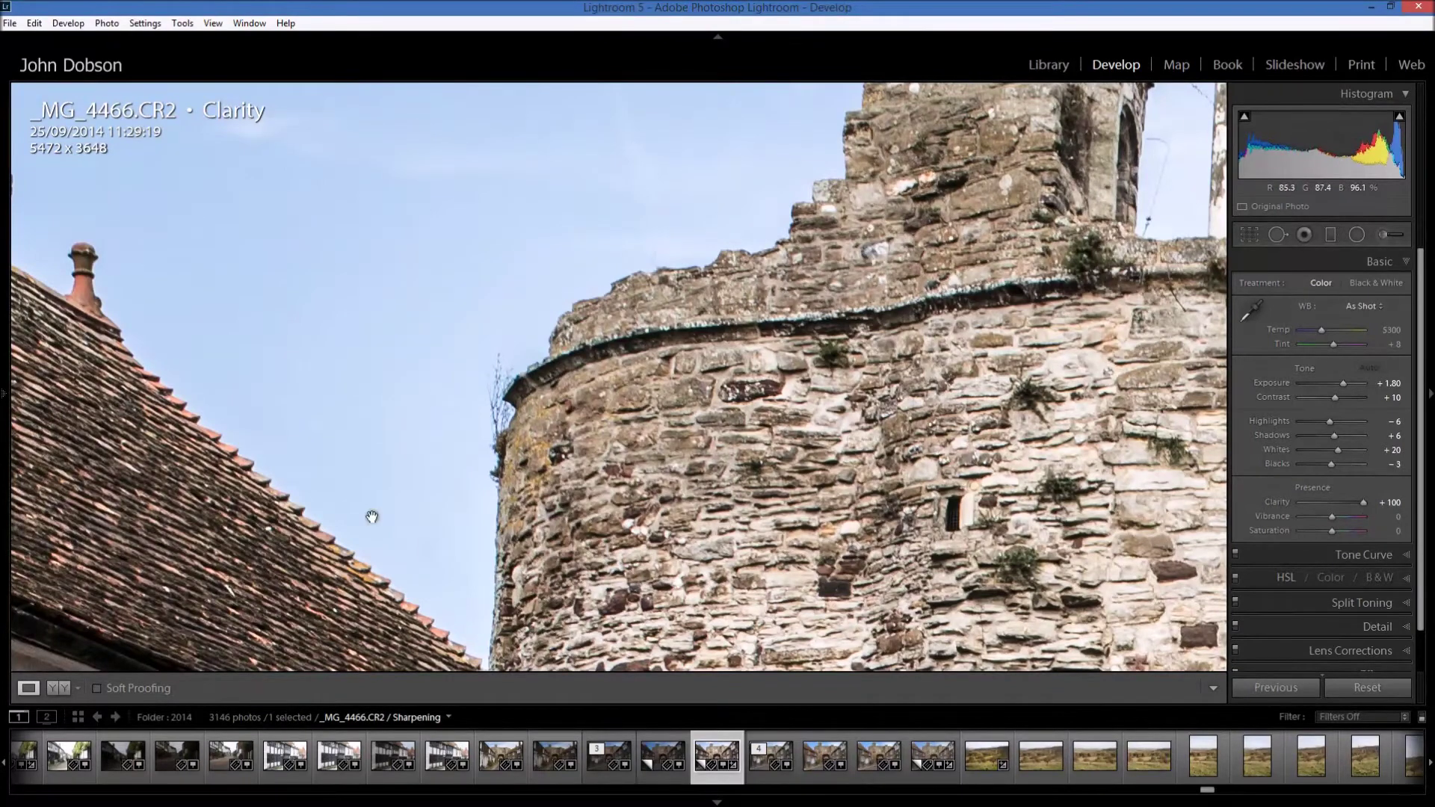
{"action": "left_click", "coordinate": [364, 493]}
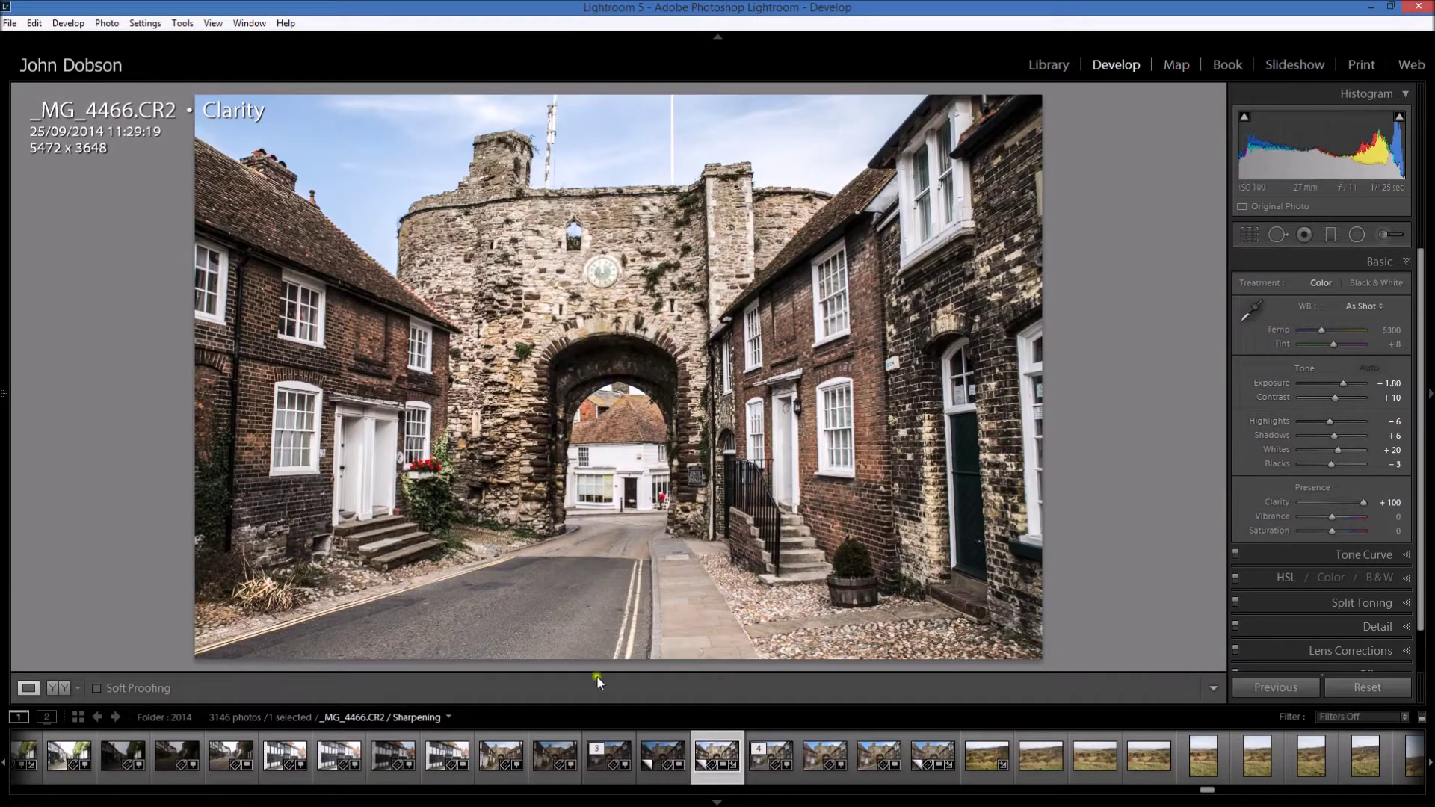
Apply automatic tone correction to the Sharpening copy and set its sharpening Amount to 150
{"action": "left_click", "coordinate": [664, 776]}
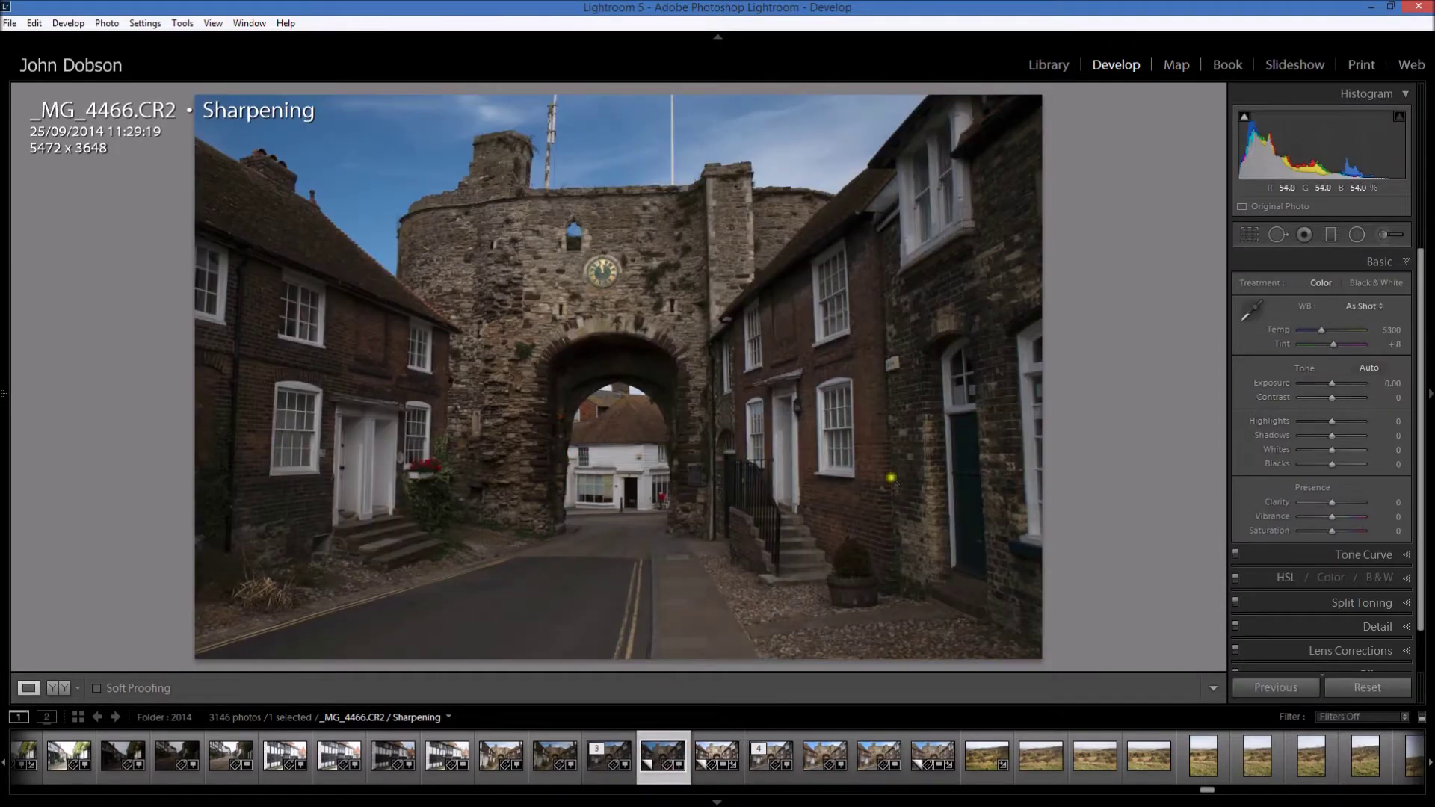
{"action": "left_click", "coordinate": [1371, 368]}
{"action": "left_click", "coordinate": [1384, 631]}
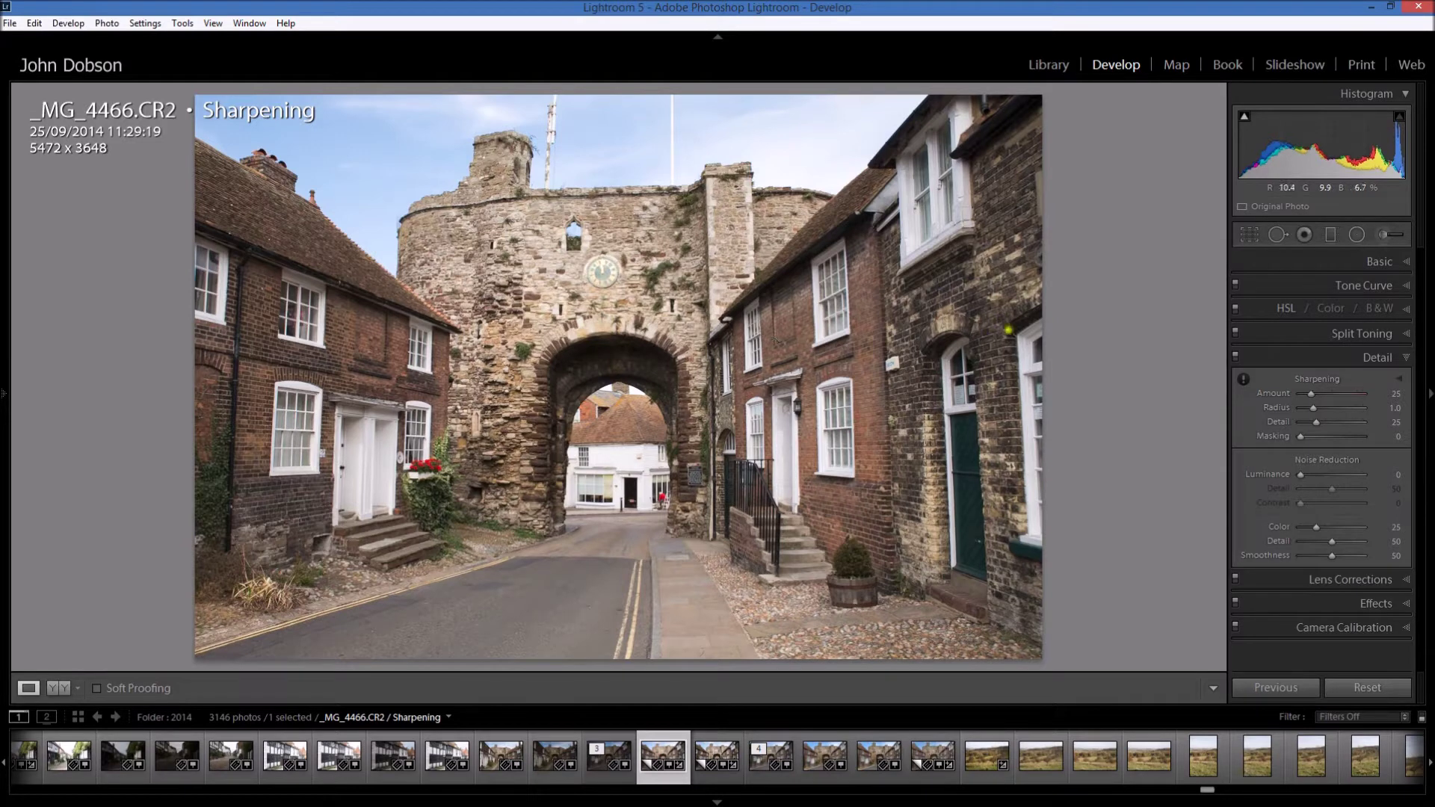
{"action": "left_click_drag", "start_coordinate": [1312, 394], "coordinate": [1381, 402]}
Compare the roof and tower stonework at full size between the Sharpening and Clarity copies
{"action": "left_click", "coordinate": [371, 222]}
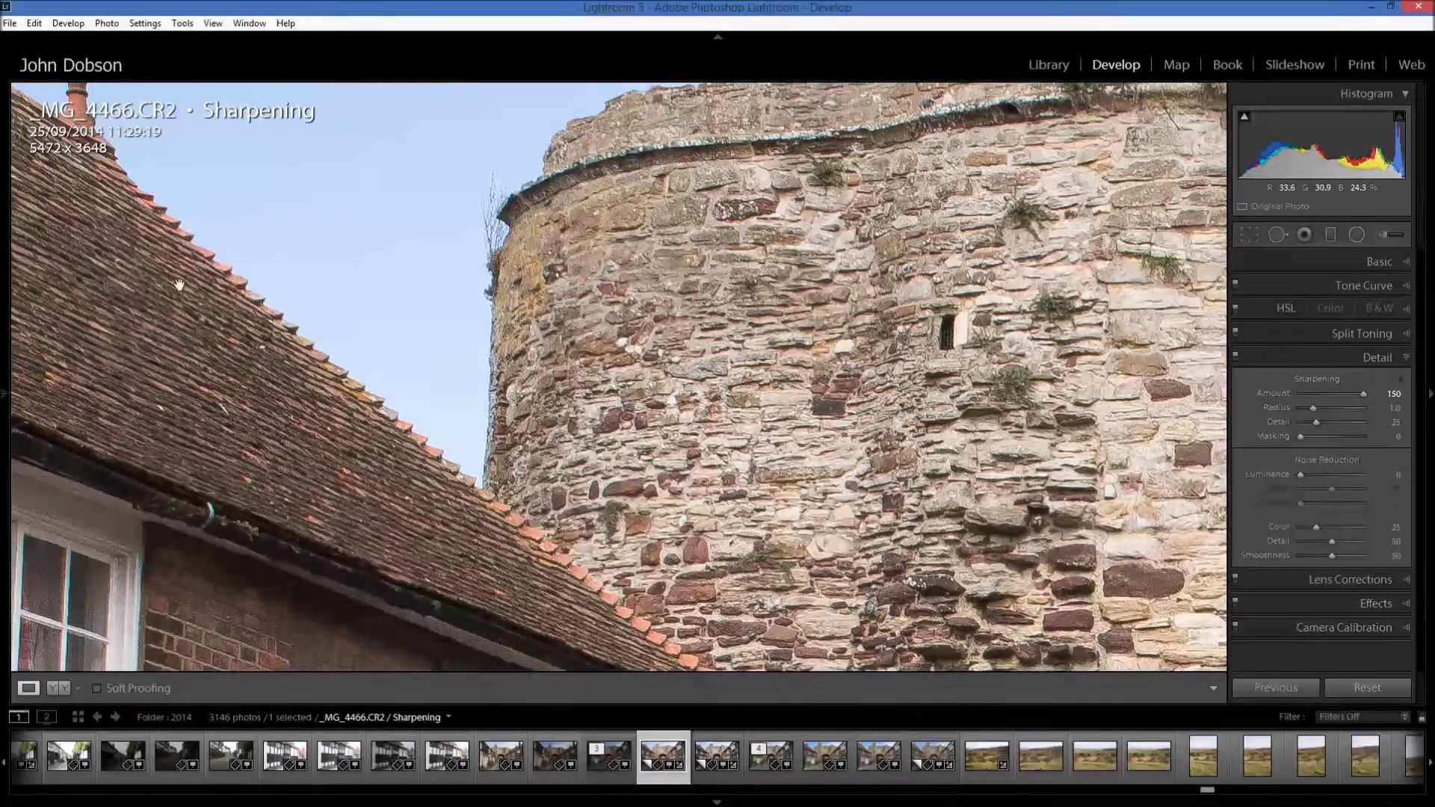
{"action": "left_click", "coordinate": [714, 759]}
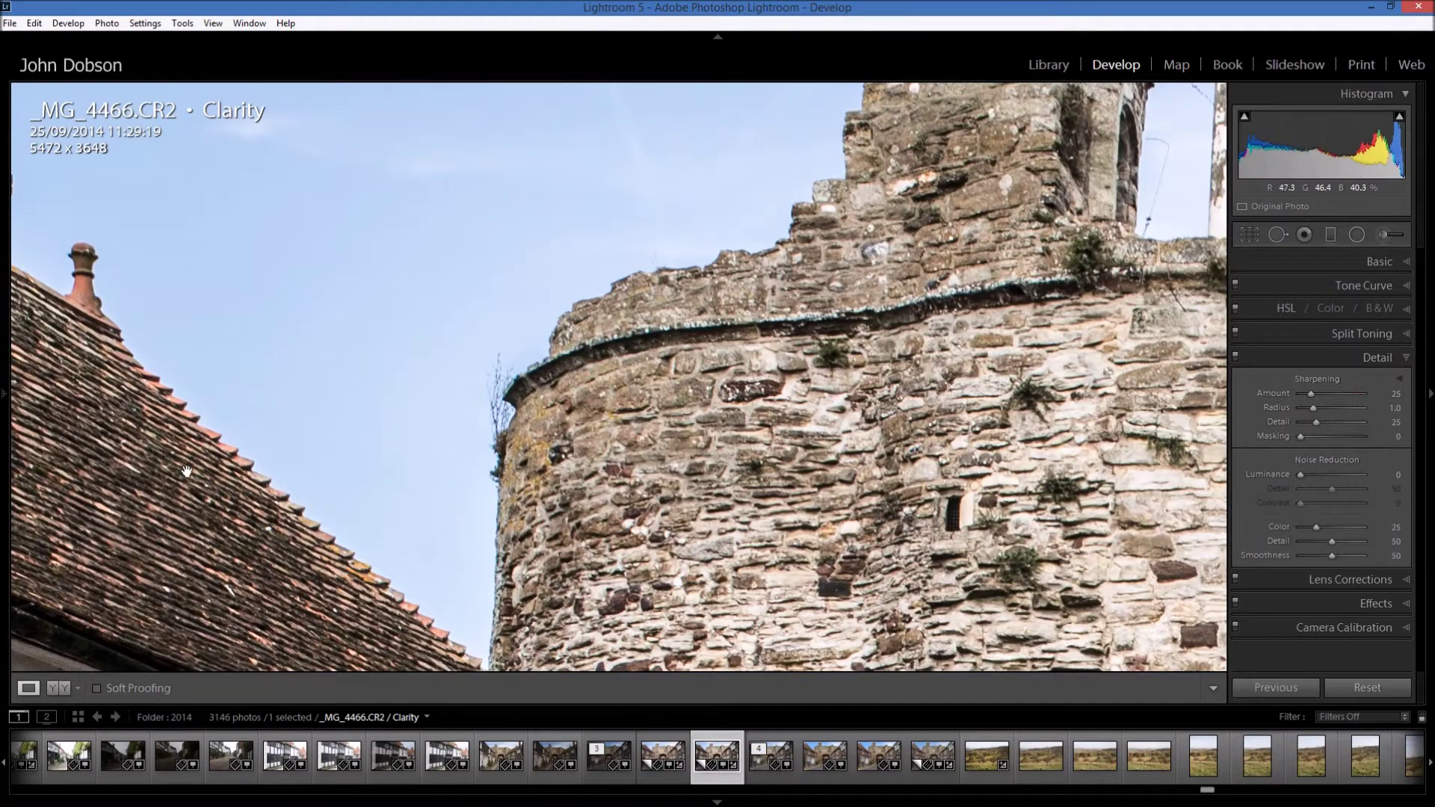
{"action": "left_click", "coordinate": [673, 776]}
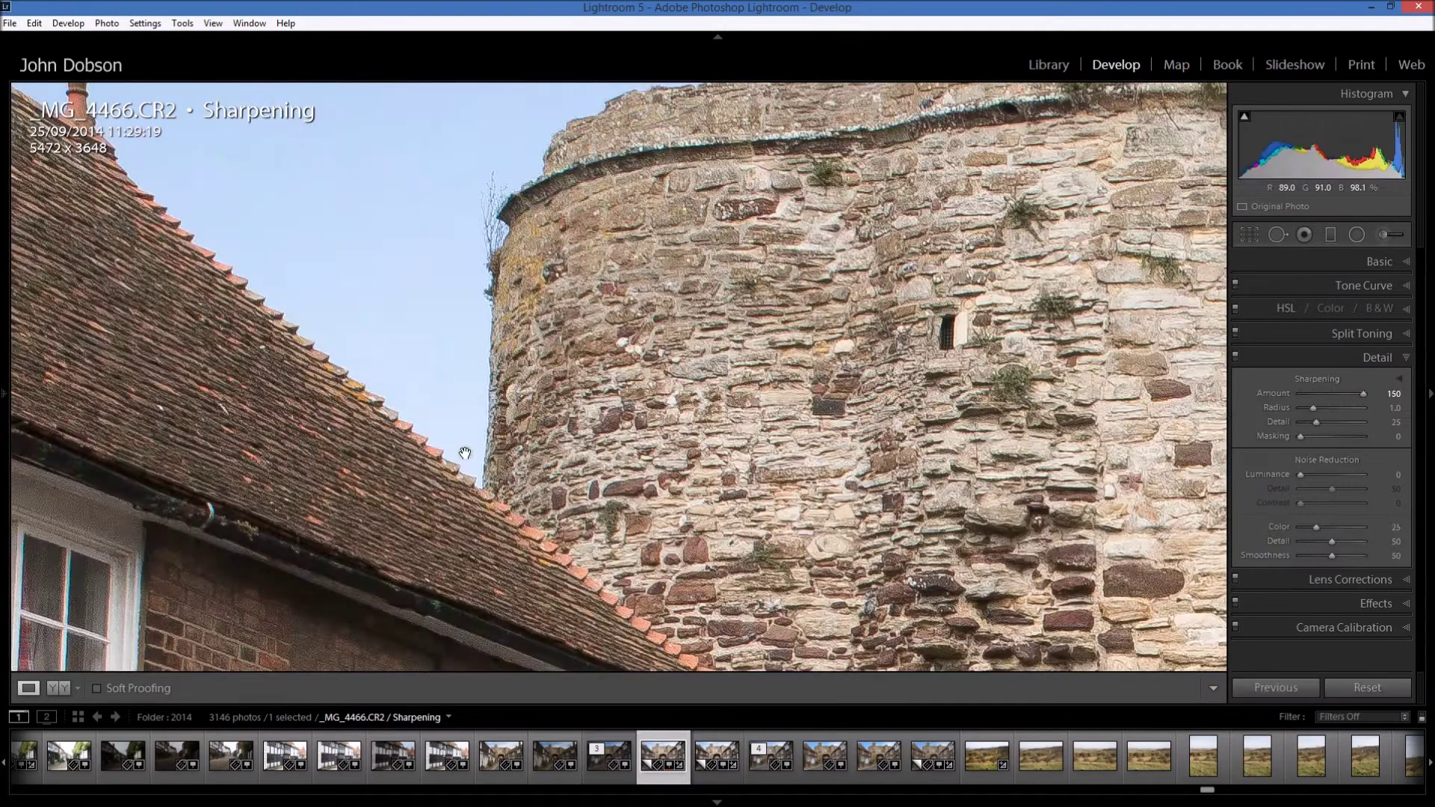
{"action": "left_click", "coordinate": [699, 427]}
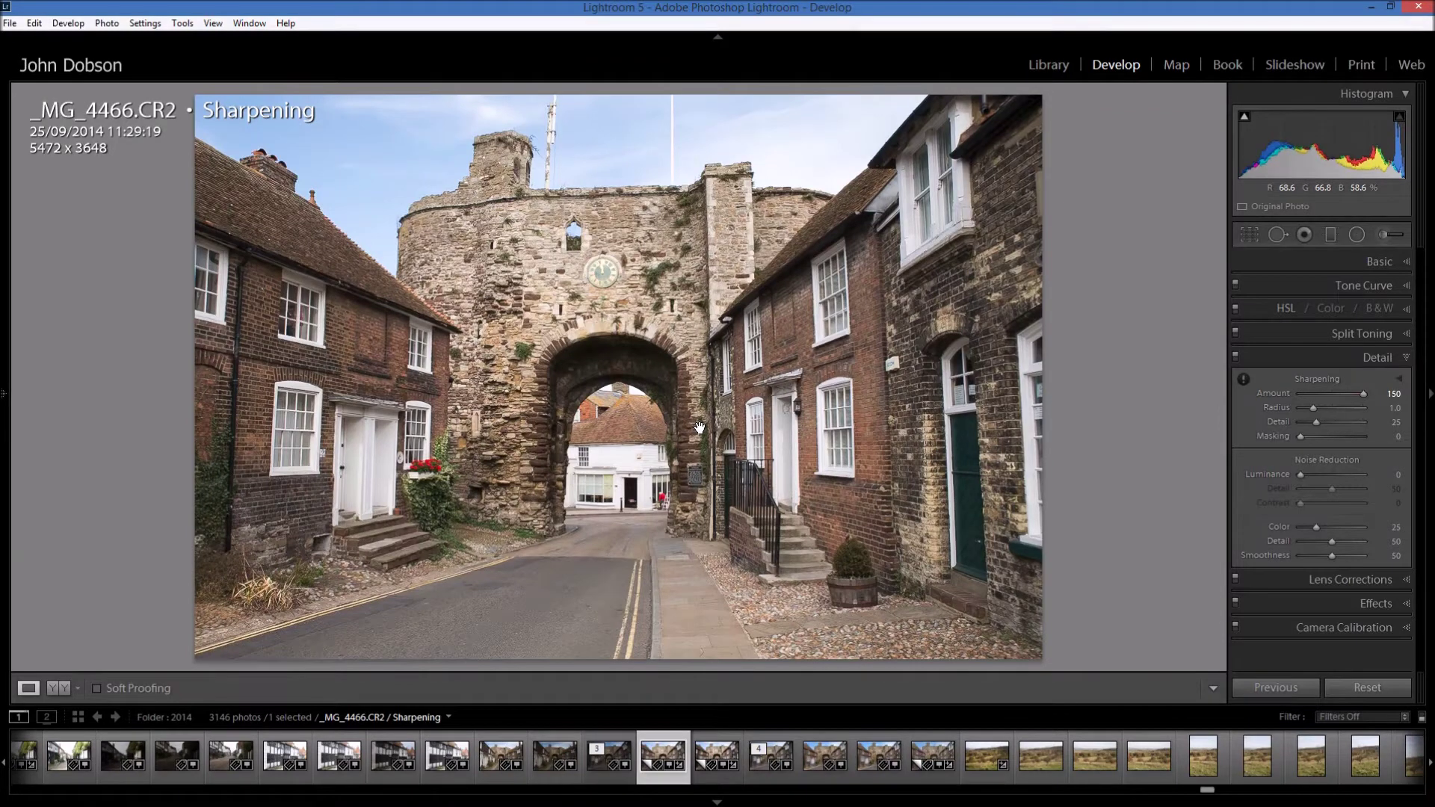
Set the sharpening Masking to 74 using the mask preview, and inspect the roof and clock wall at full size
{"action": "key", "text": "alt"}
{"action": "left_click_drag", "start_coordinate": [1302, 439], "coordinate": [1350, 437]}
{"action": "left_click", "coordinate": [355, 275]}
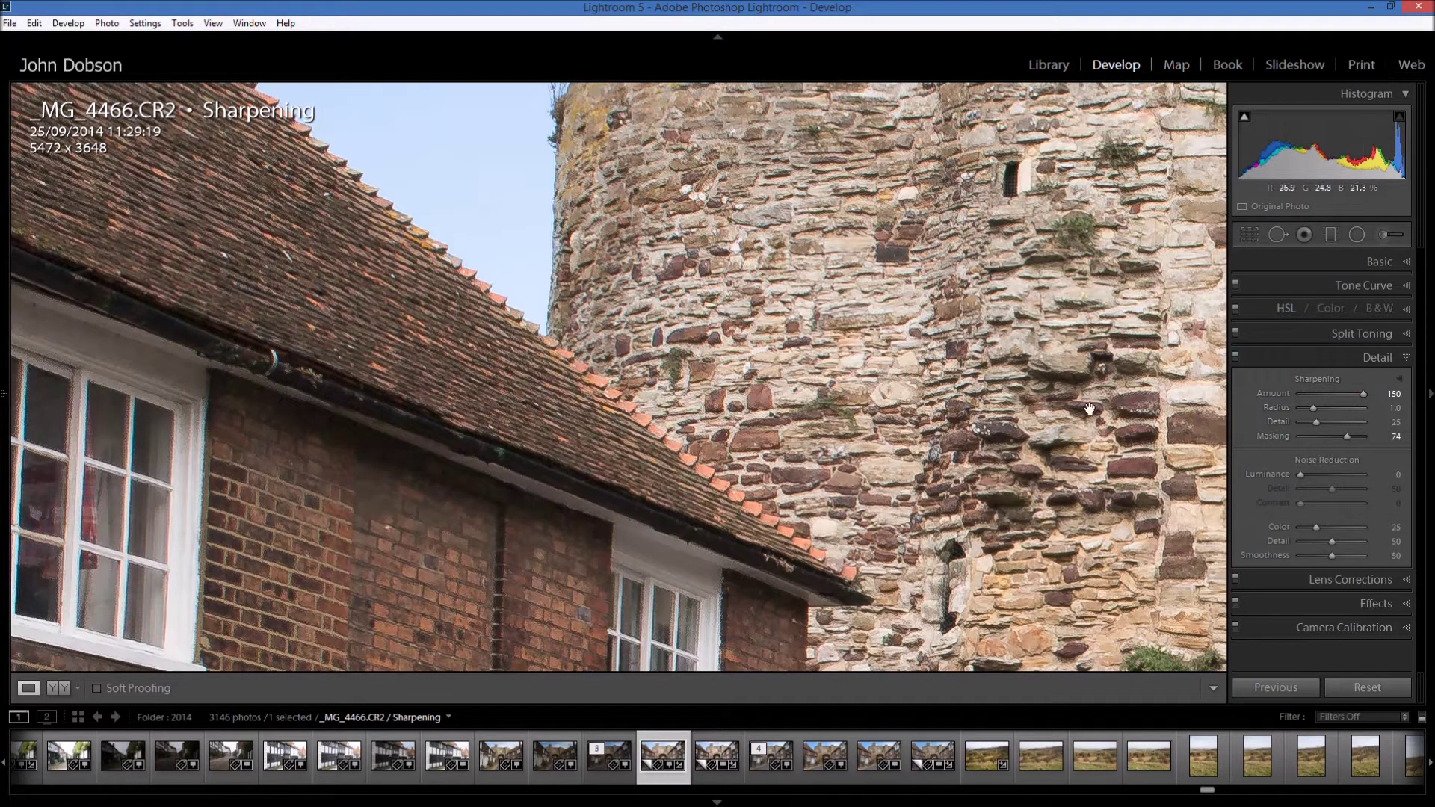
{"action": "left_click_drag", "start_coordinate": [1127, 421], "coordinate": [720, 486]}
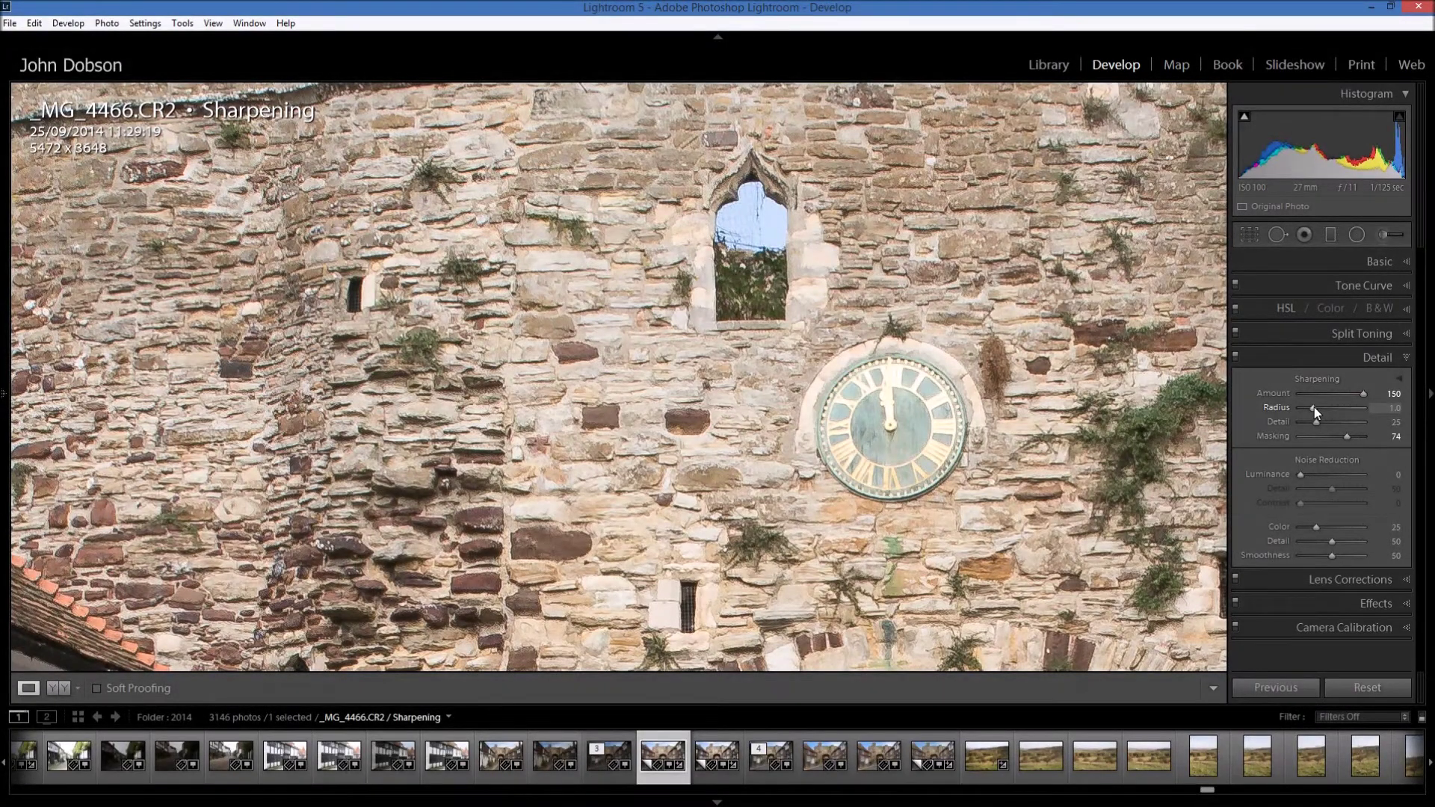
Try the sharpening Radius at 0.5 and 3.0, leaving it at 3.0, and inspect the stonework around the arch
{"action": "left_click_drag", "start_coordinate": [1316, 412], "coordinate": [1376, 421]}
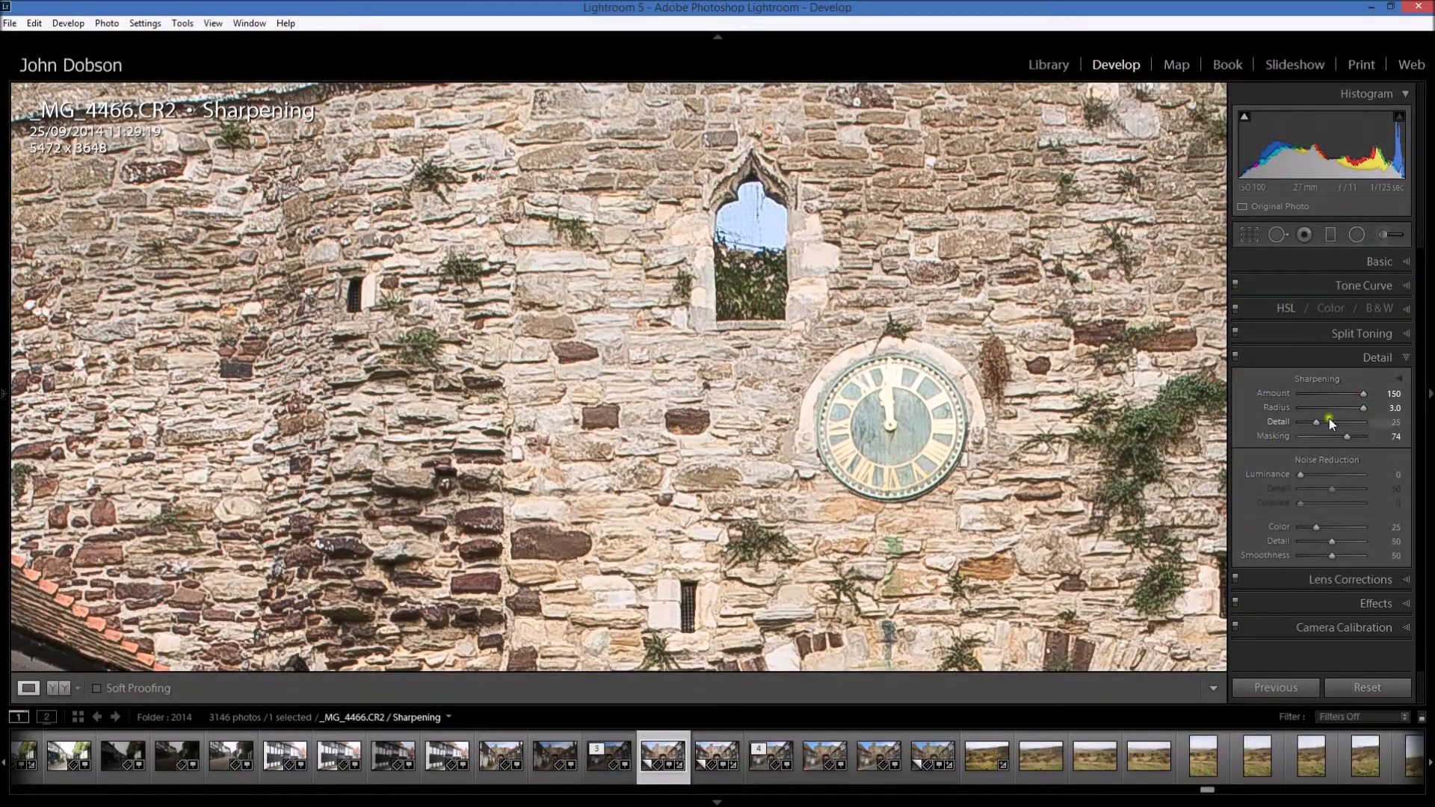
{"action": "left_click_drag", "start_coordinate": [1364, 408], "coordinate": [1278, 408]}
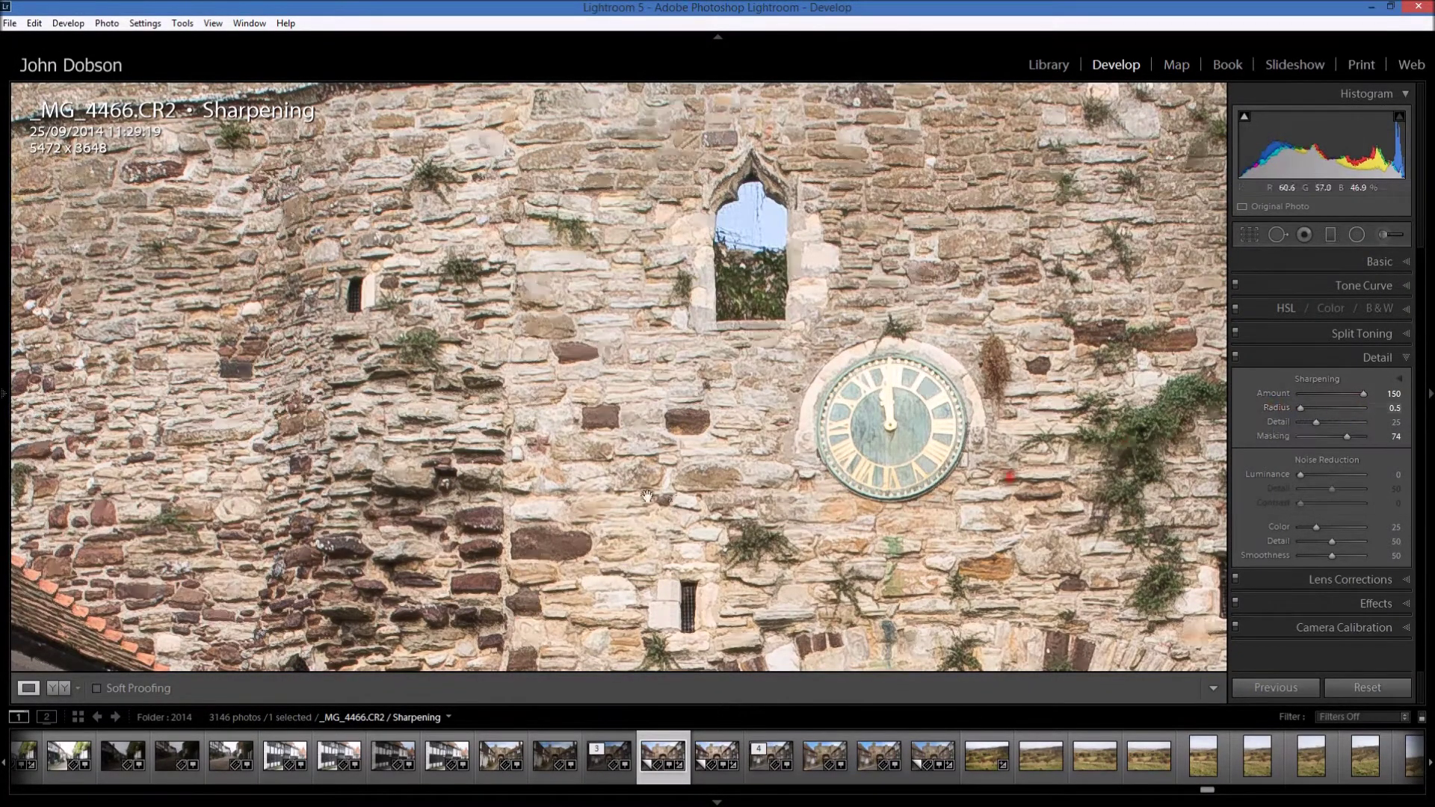
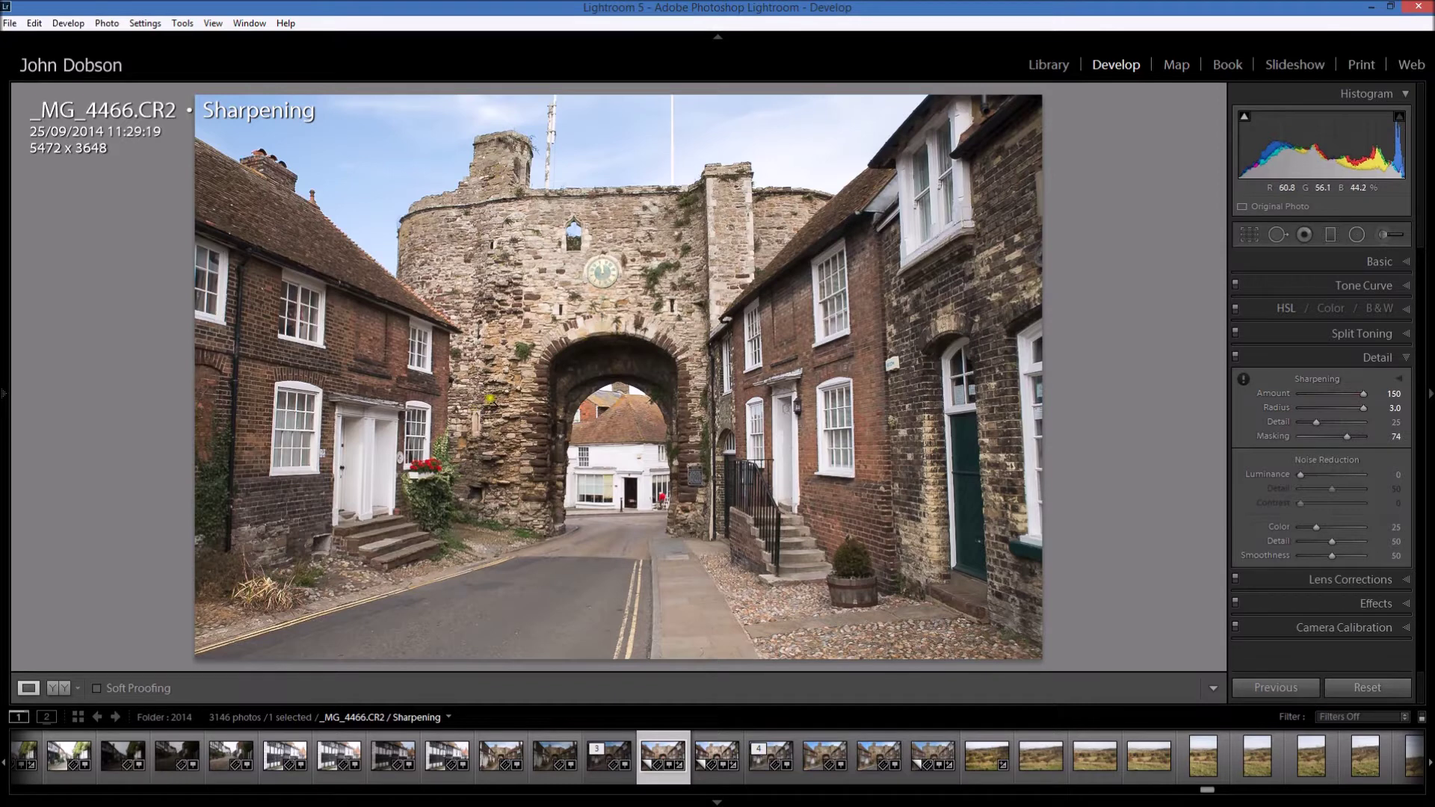
{"action": "left_click_drag", "start_coordinate": [1363, 412], "coordinate": [1213, 410]}
{"action": "left_click_drag", "start_coordinate": [1302, 406], "coordinate": [1366, 405]}
{"action": "left_click", "coordinate": [516, 320]}
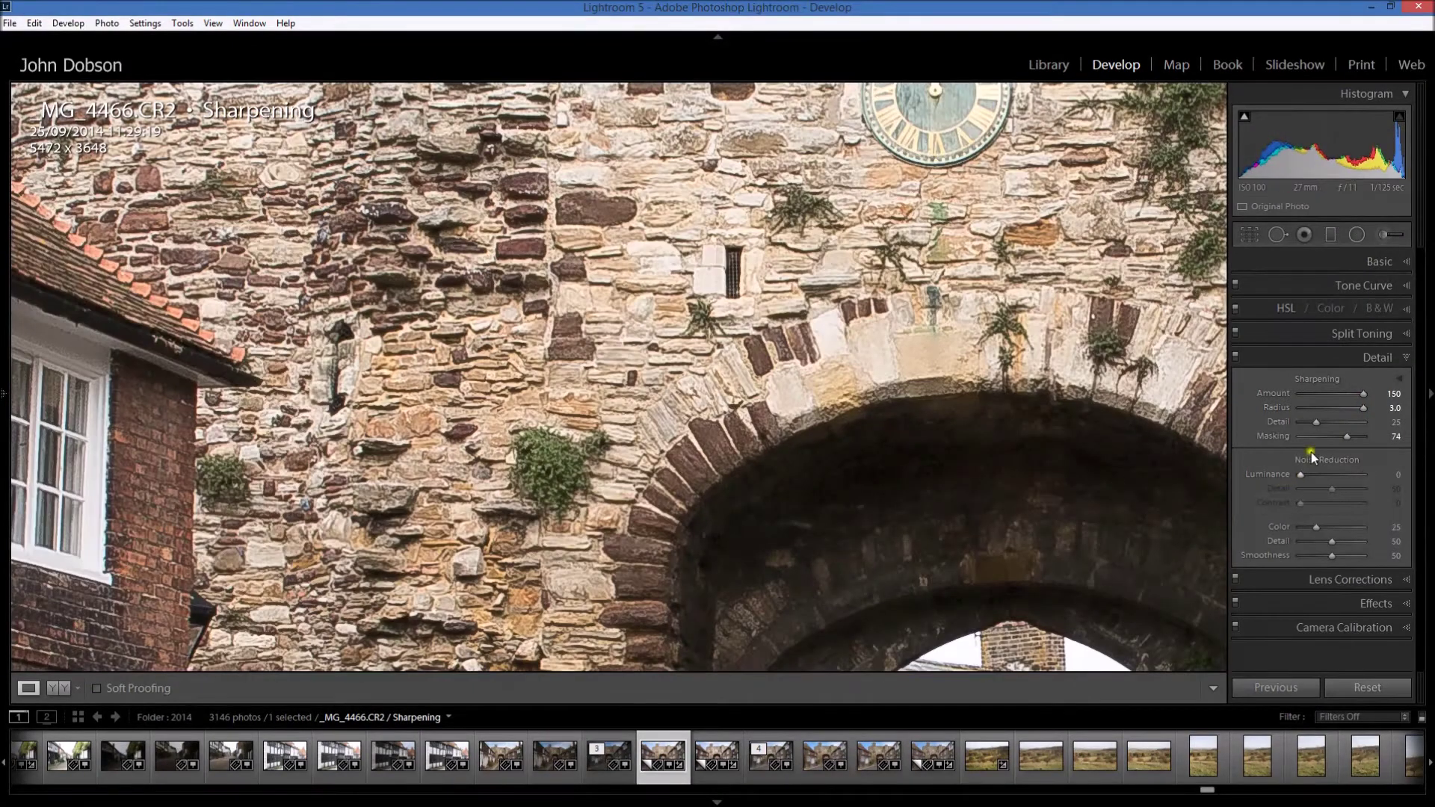
Try the sharpening Detail at 100 and at 0 while checking the stonework
{"action": "left_click_drag", "start_coordinate": [1318, 423], "coordinate": [1374, 422]}
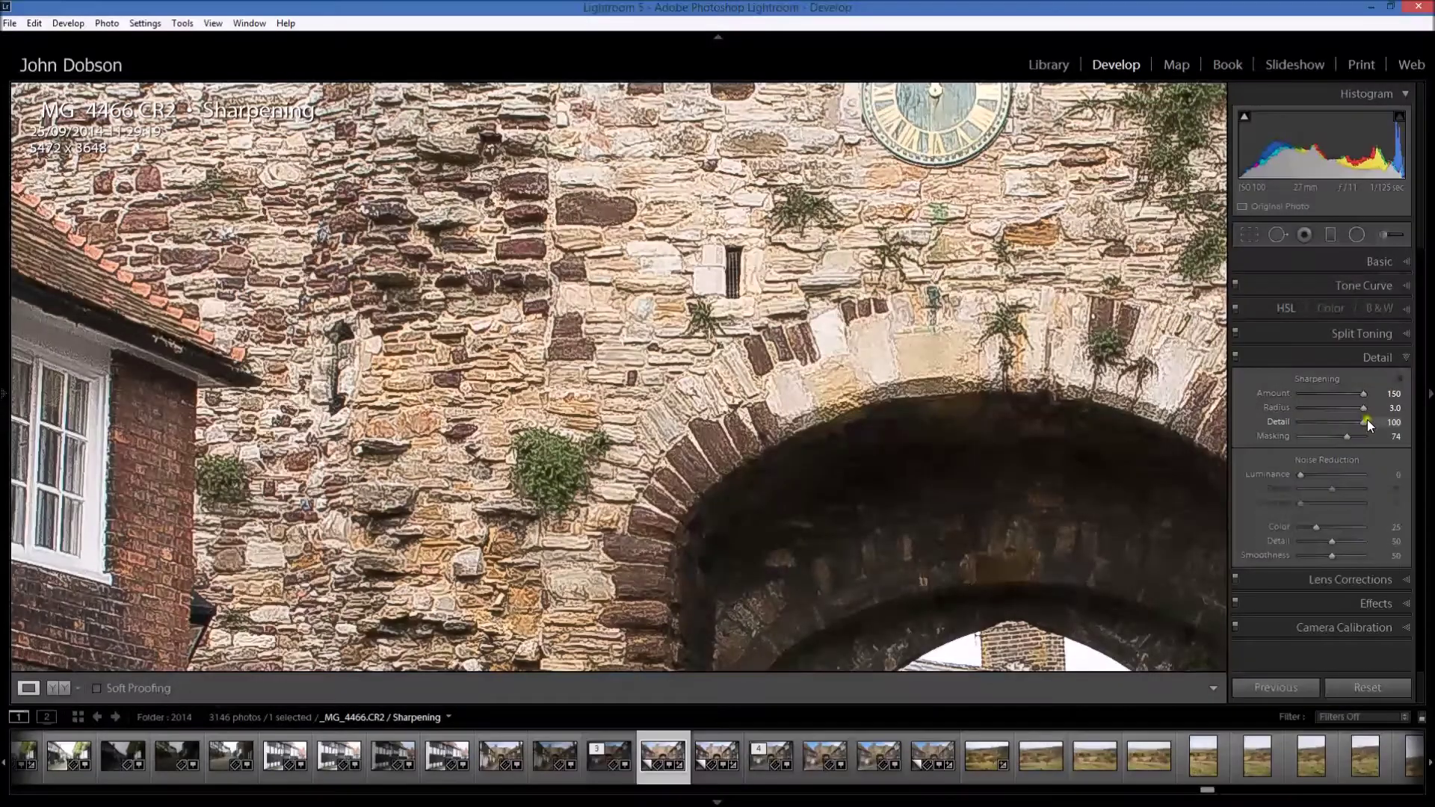
{"action": "left_click_drag", "start_coordinate": [1362, 422], "coordinate": [1276, 421]}
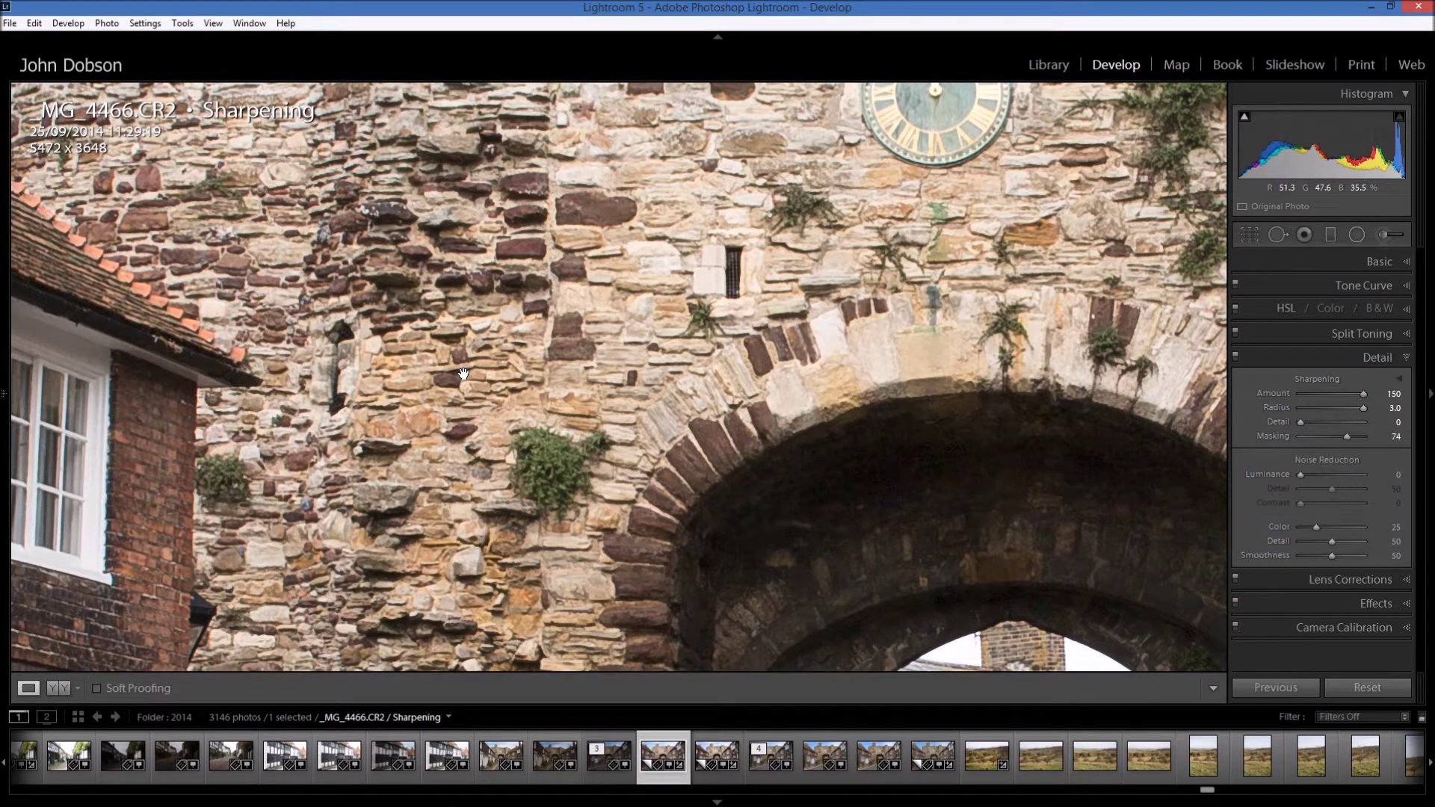
{"action": "left_click", "coordinate": [516, 283]}
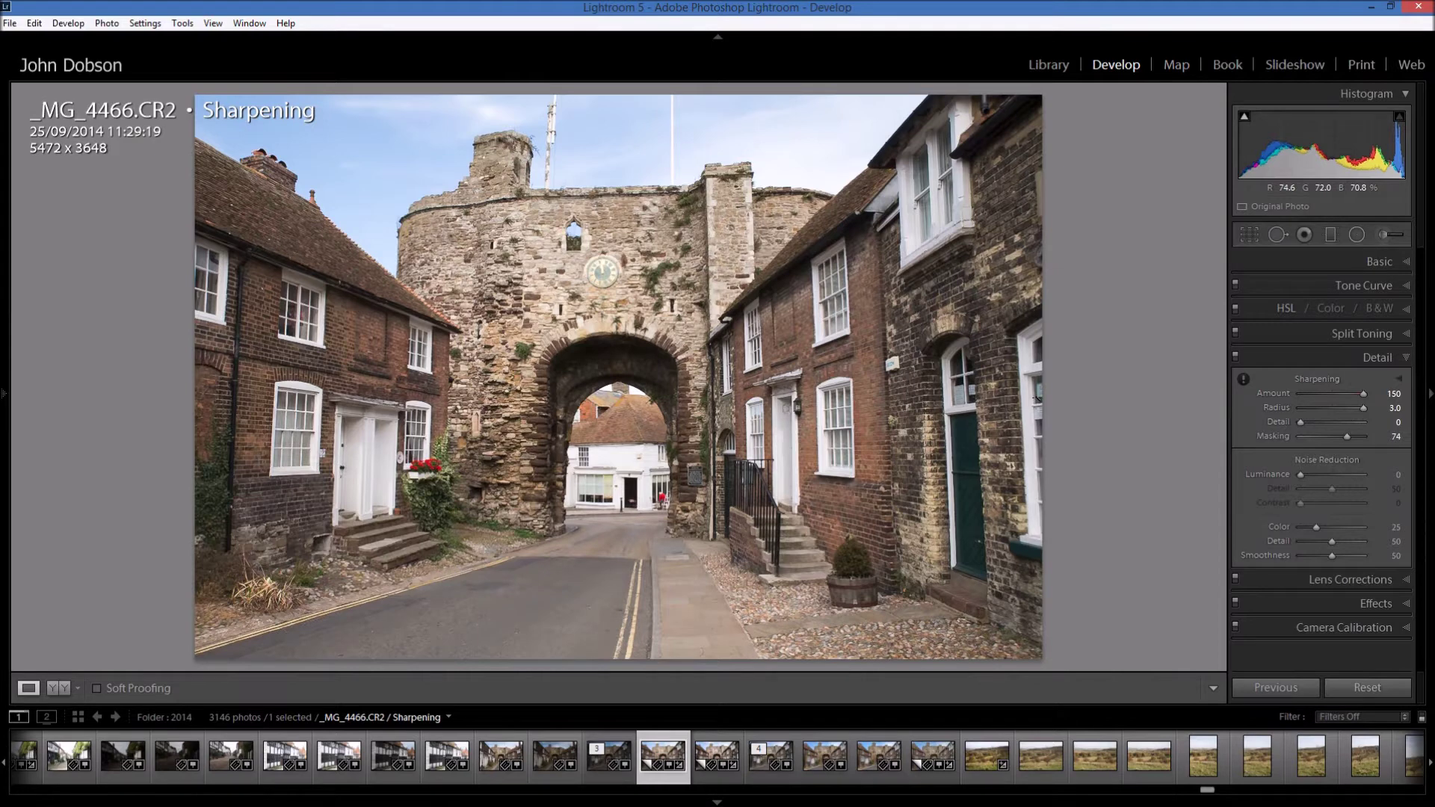
Restore the default sharpening Radius and Detail, and set Radius to 0.6 and Detail to 36
{"action": "left_click", "coordinate": [1293, 397]}
{"action": "double_click", "coordinate": [1292, 422]}
{"action": "double_click", "coordinate": [1280, 410]}
{"action": "left_click", "coordinate": [1318, 424]}
{"action": "left_click", "coordinate": [515, 298]}
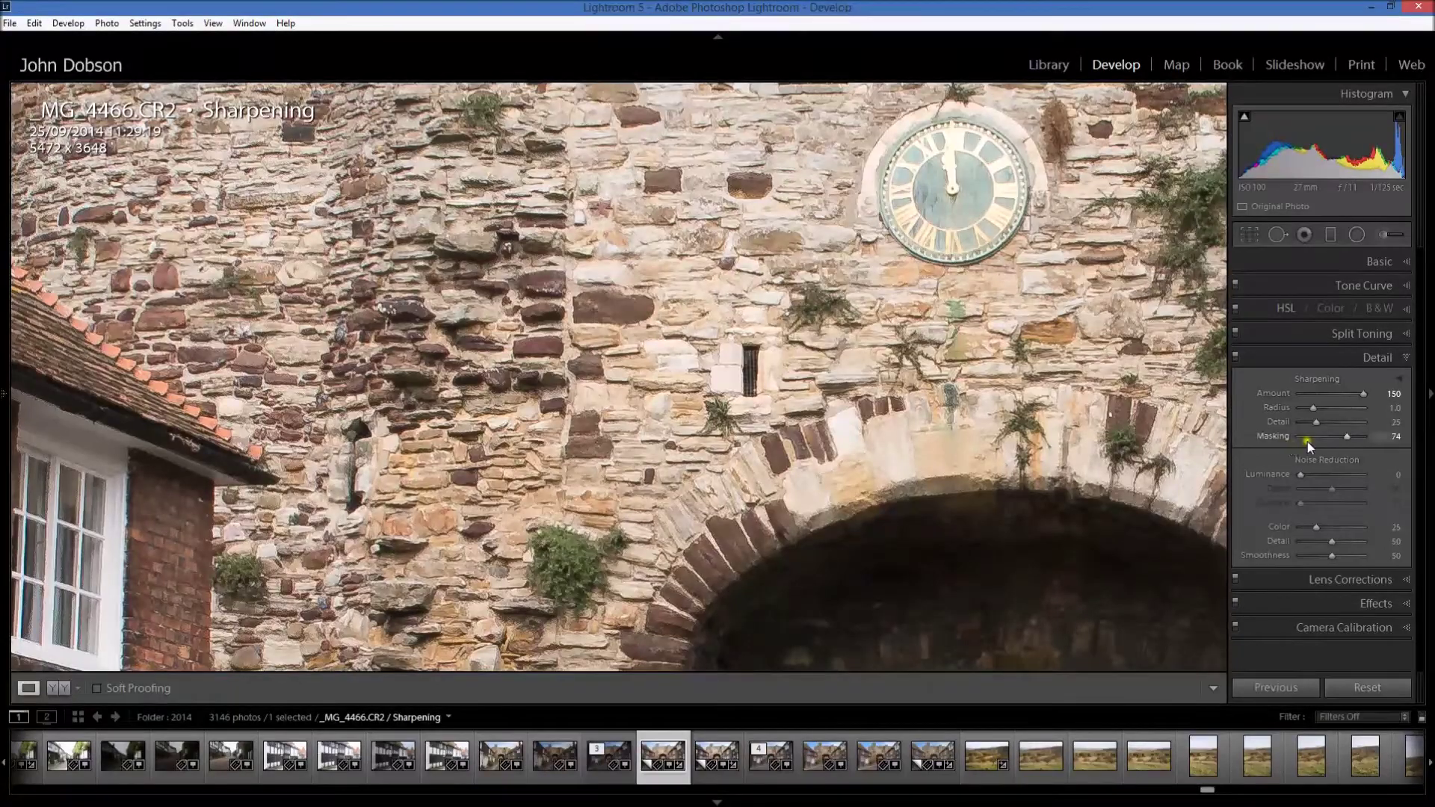
{"action": "mouse_move", "coordinate": [1313, 423]}
{"action": "left_mouse_down"}
{"action": "mouse_move", "coordinate": [1303, 410]}
{"action": "mouse_move", "coordinate": [1324, 424]}
{"action": "left_mouse_up"}
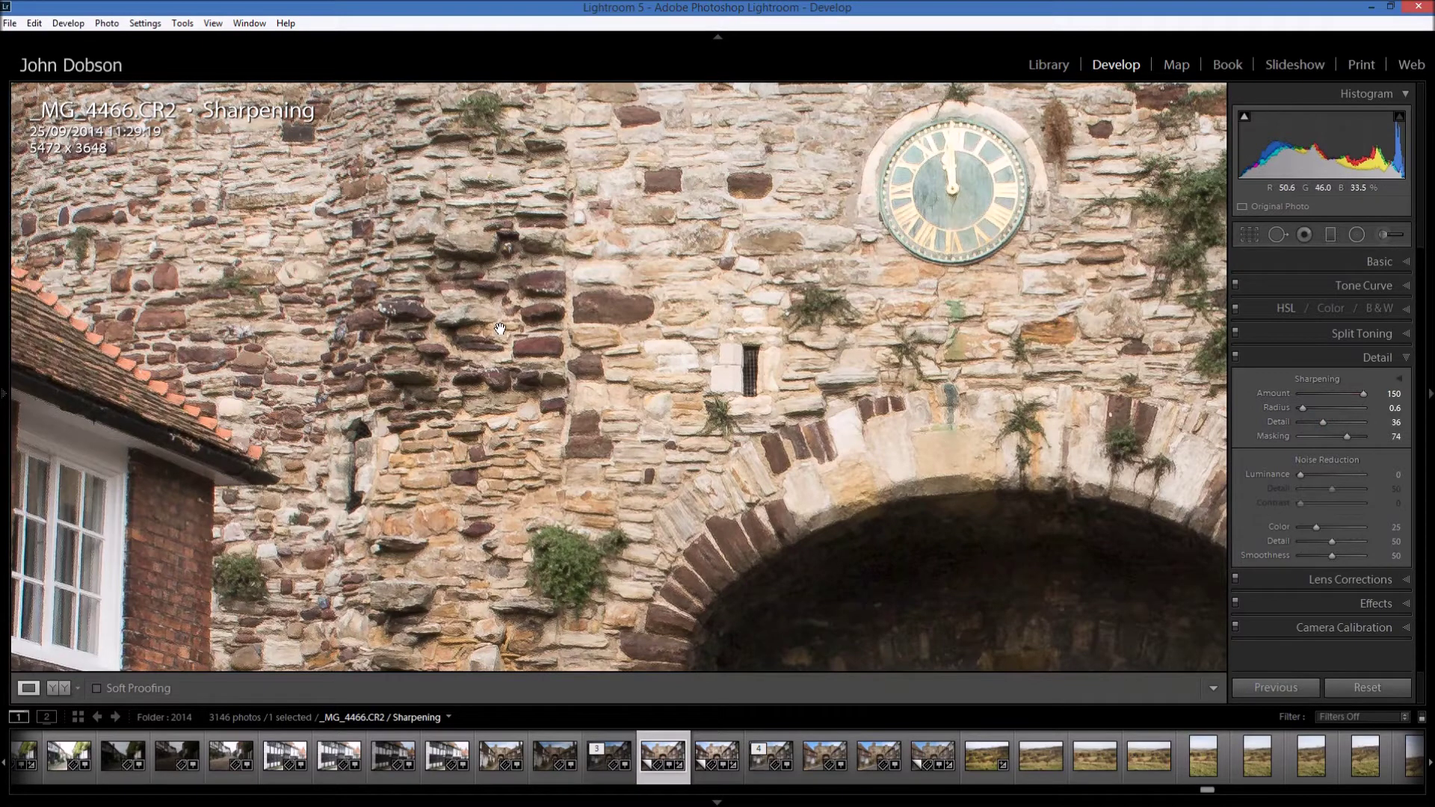
{"action": "left_click", "coordinate": [471, 312]}
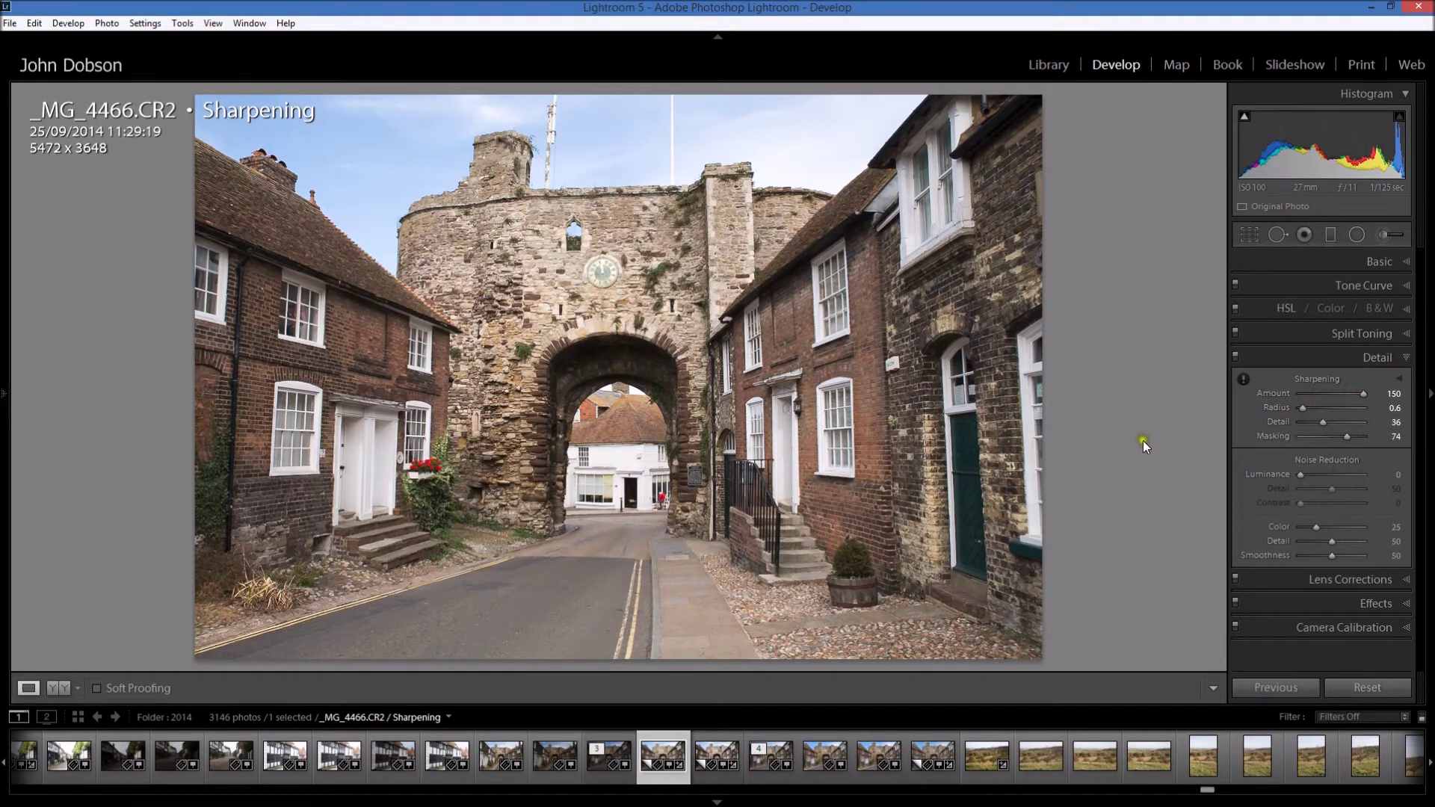
Reset the sharpening settings, bring Amount back to 150, and examine the house's windows and brickwork at full size
{"action": "left_click", "coordinate": [1286, 465]}
{"action": "left_click", "coordinate": [318, 260]}
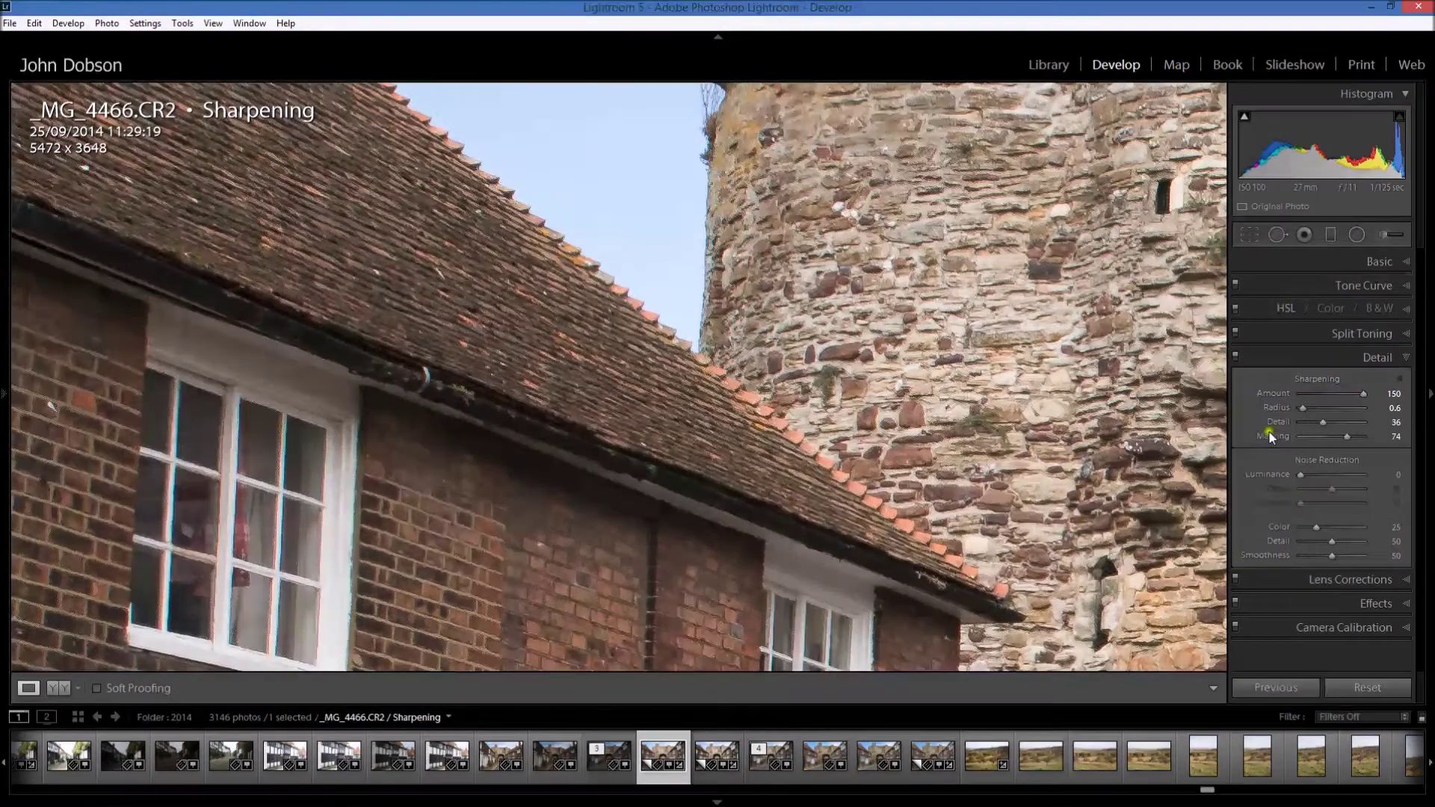
{"action": "left_click", "coordinate": [1313, 379]}
{"action": "double_click", "coordinate": [1314, 379]}
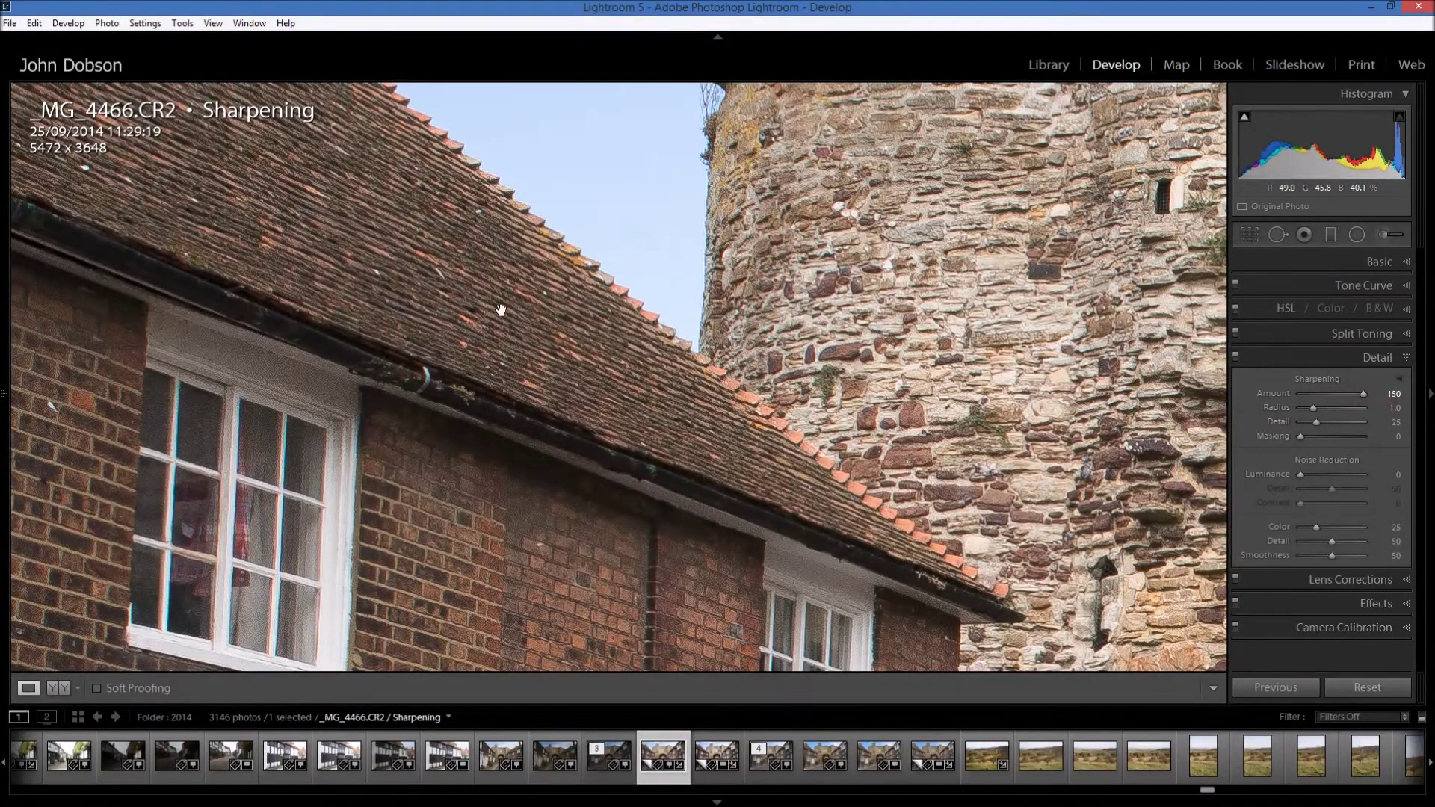
{"action": "mouse_move", "coordinate": [419, 564]}
{"action": "left_mouse_down"}
{"action": "mouse_move", "coordinate": [516, 519]}
{"action": "mouse_move", "coordinate": [507, 511]}
{"action": "left_mouse_up"}
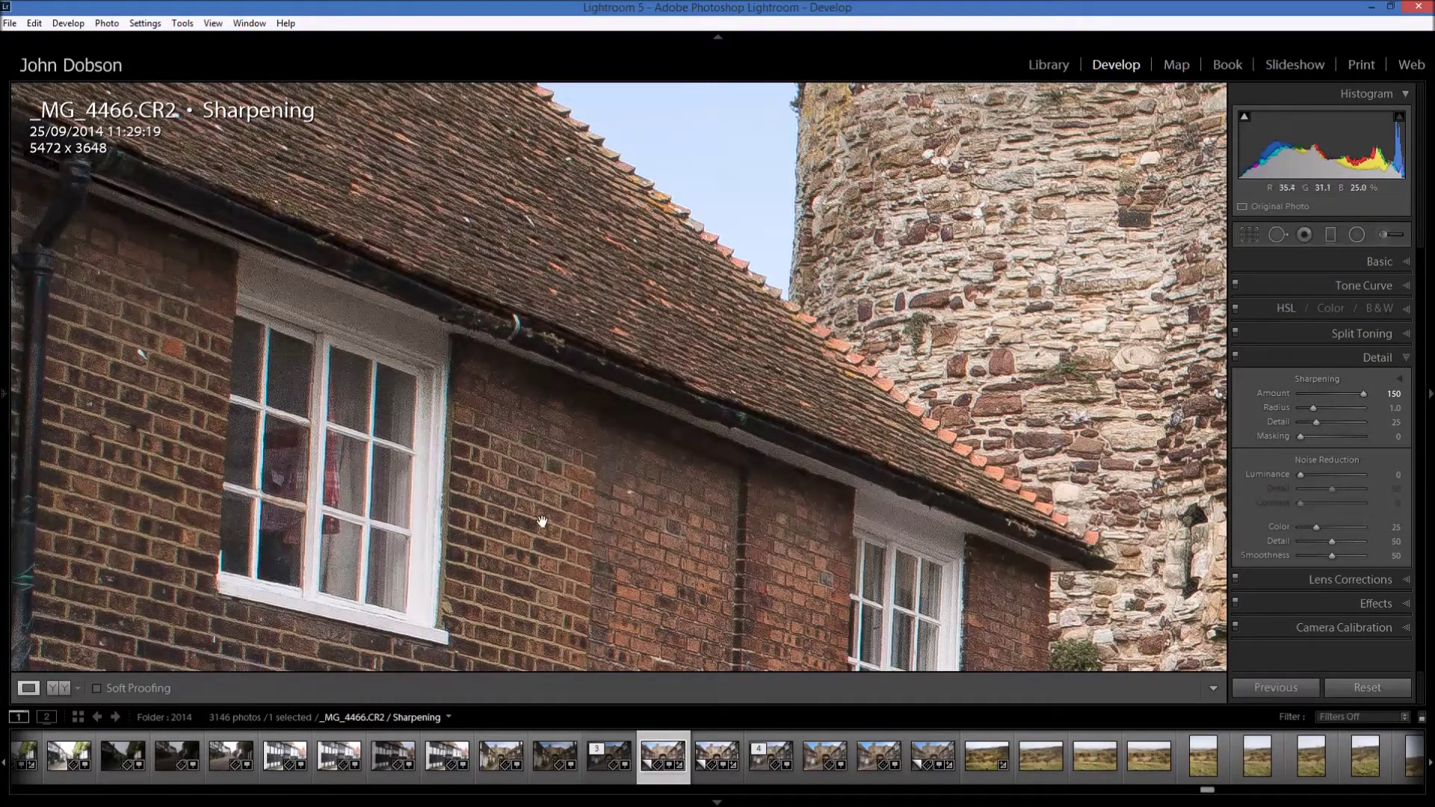
Set the Luminance noise reduction to 100 and inspect the shaded archway at full size
{"action": "left_click_drag", "start_coordinate": [1302, 477], "coordinate": [1366, 478]}
{"action": "left_click", "coordinate": [1114, 394]}
{"action": "left_click", "coordinate": [604, 353]}
{"action": "left_click", "coordinate": [608, 358]}
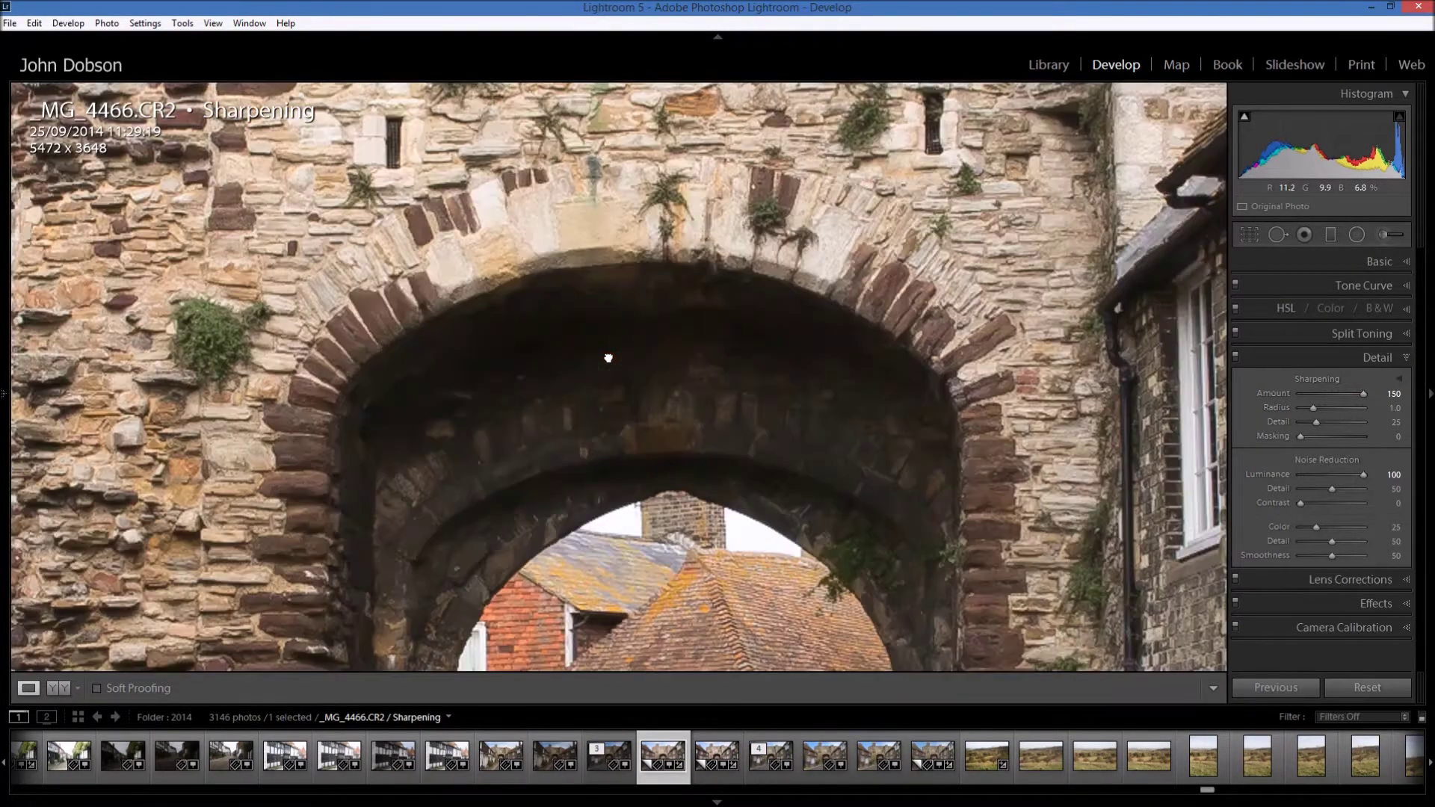
Reset the sharpening and noise reduction settings to their defaults, and raise the sharpening Amount to 137
{"action": "double_click", "coordinate": [1317, 389]}
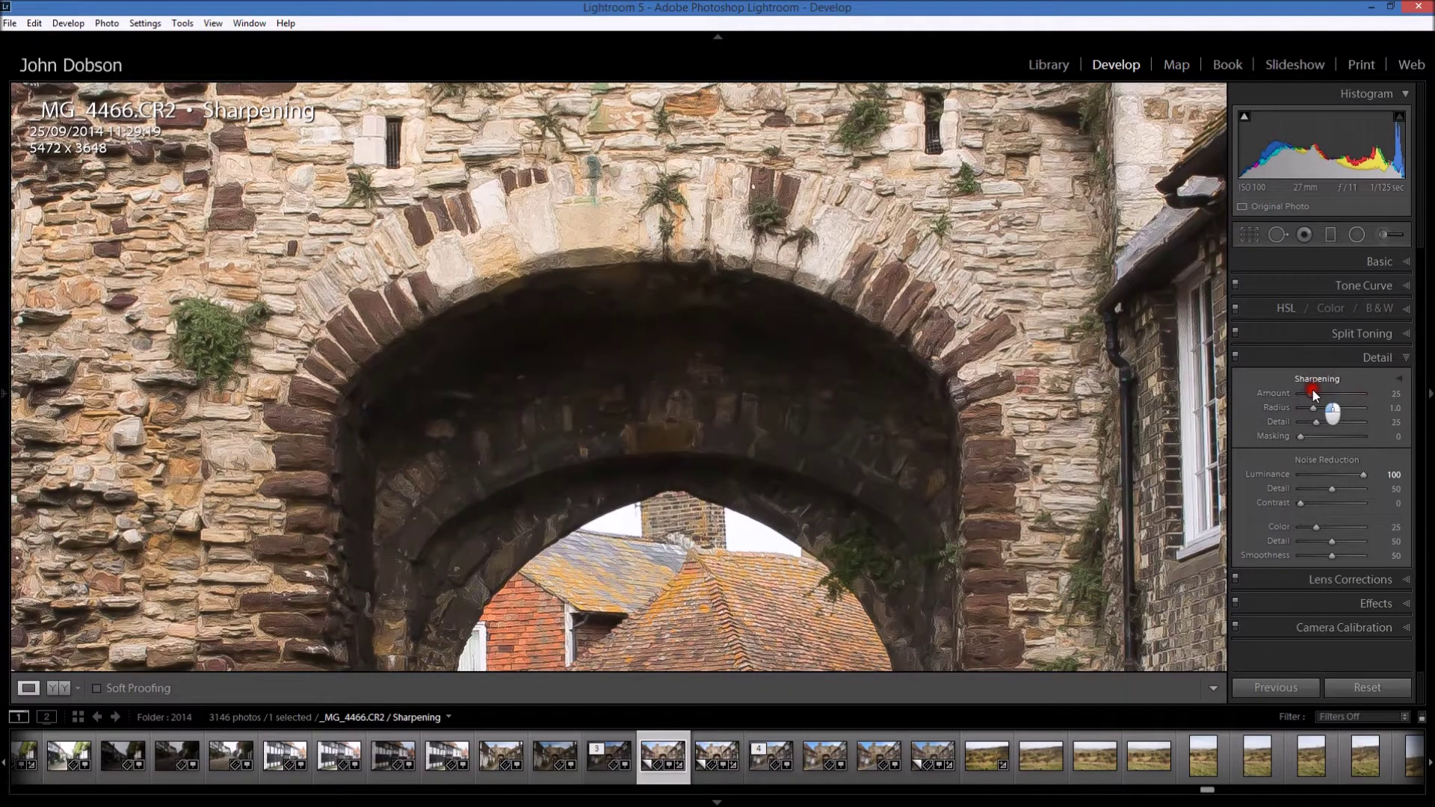
{"action": "double_click", "coordinate": [1318, 459]}
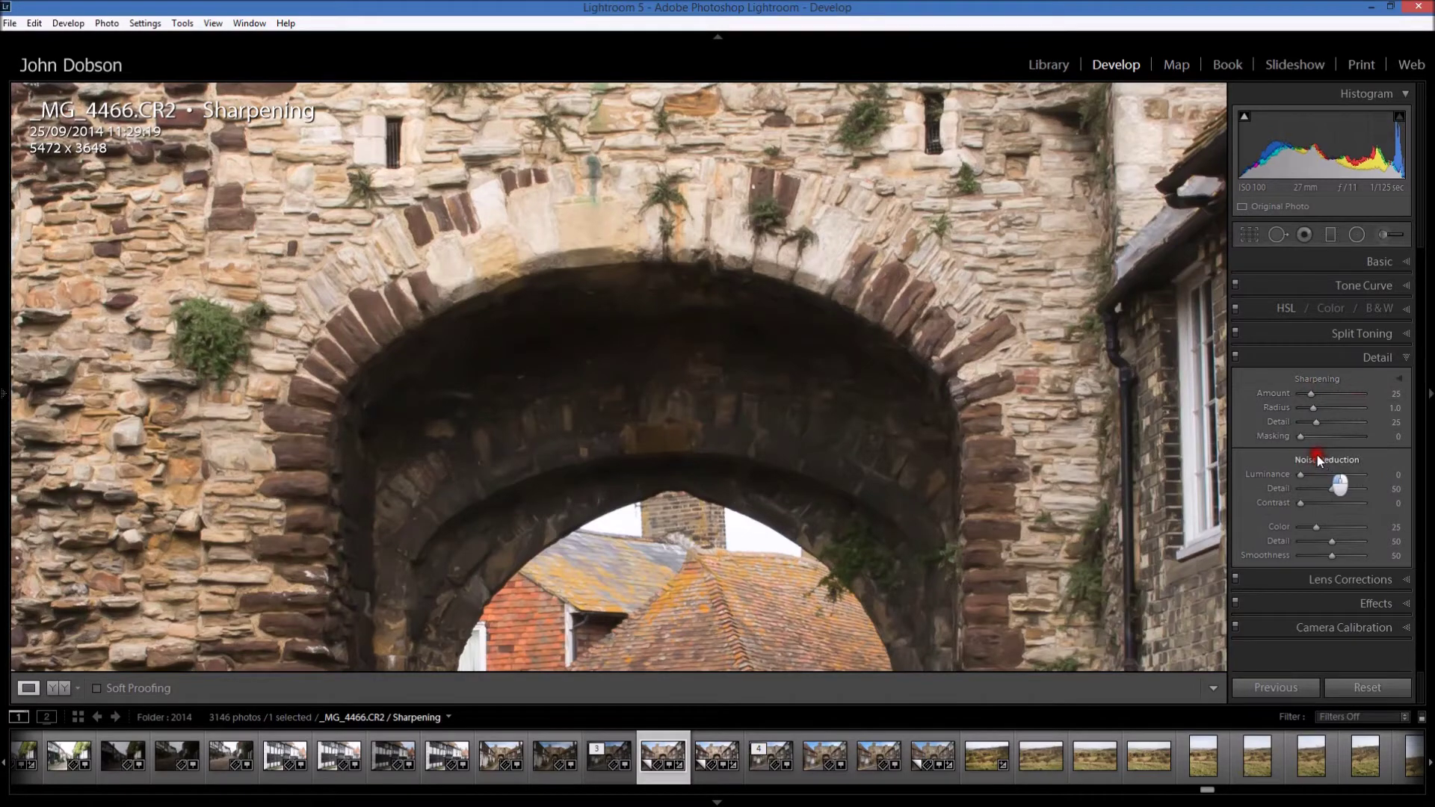
{"action": "left_click_drag", "start_coordinate": [1311, 393], "coordinate": [1361, 400]}
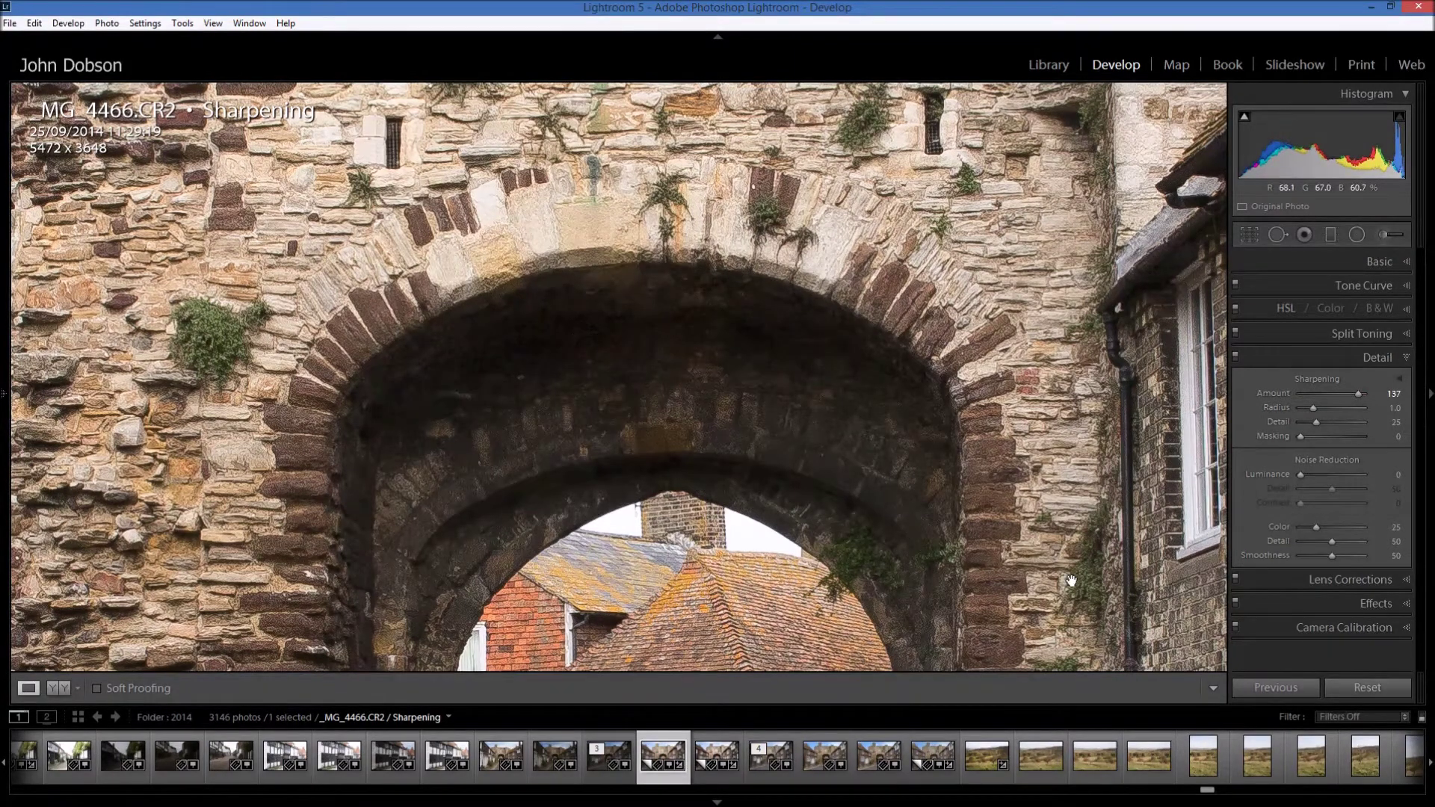
Try a stronger Color noise reduction, restore its default, and set the sharpening Amount to 150
{"action": "left_click_drag", "start_coordinate": [1317, 530], "coordinate": [1351, 530]}
{"action": "double_click", "coordinate": [1285, 525]}
{"action": "left_click_drag", "start_coordinate": [1358, 394], "coordinate": [1365, 398]}
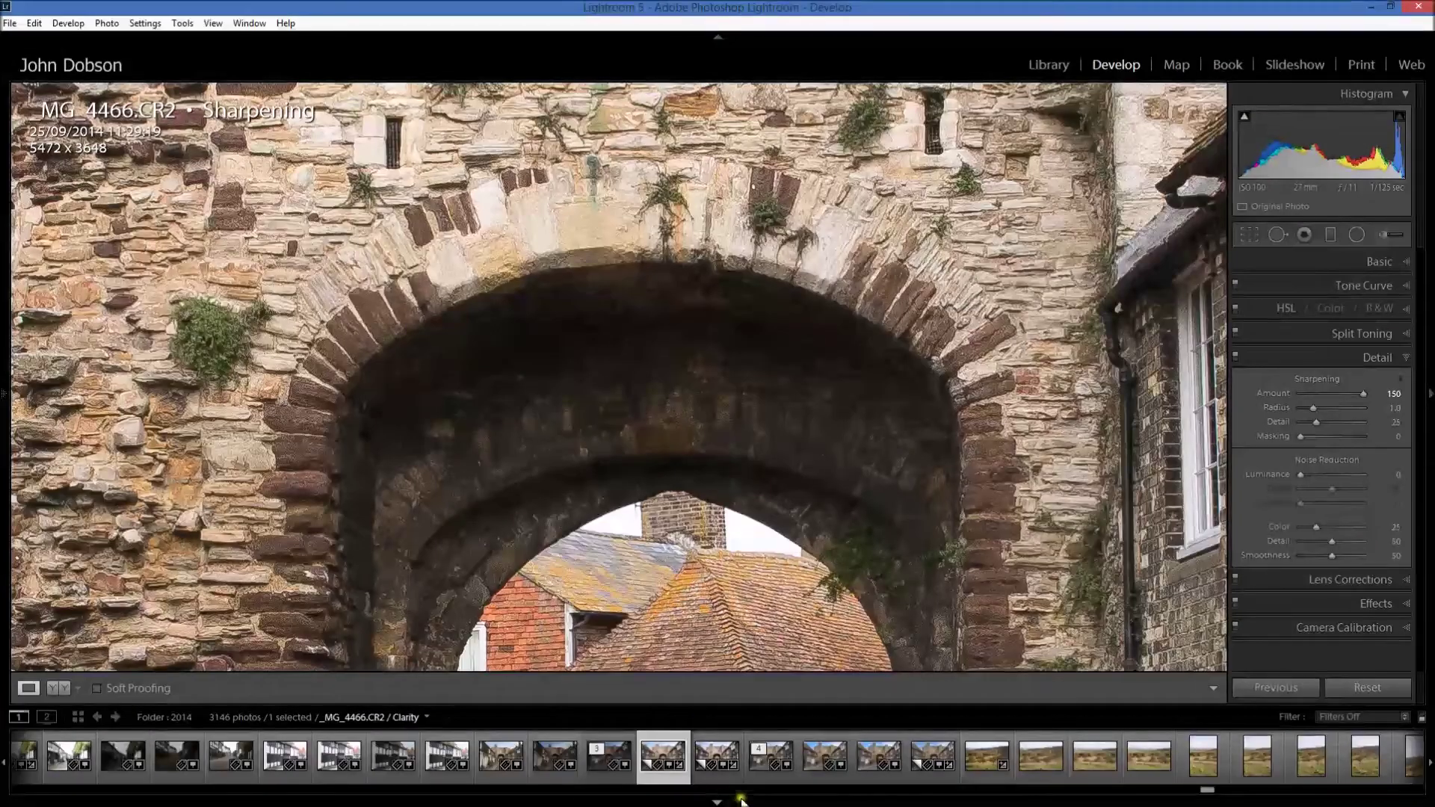
Select the Clarity copy together with the Sharpening copy and view the Sharpening copy's before and after versions
{"action": "left_click", "coordinate": [713, 773], "text": "ctrl"}
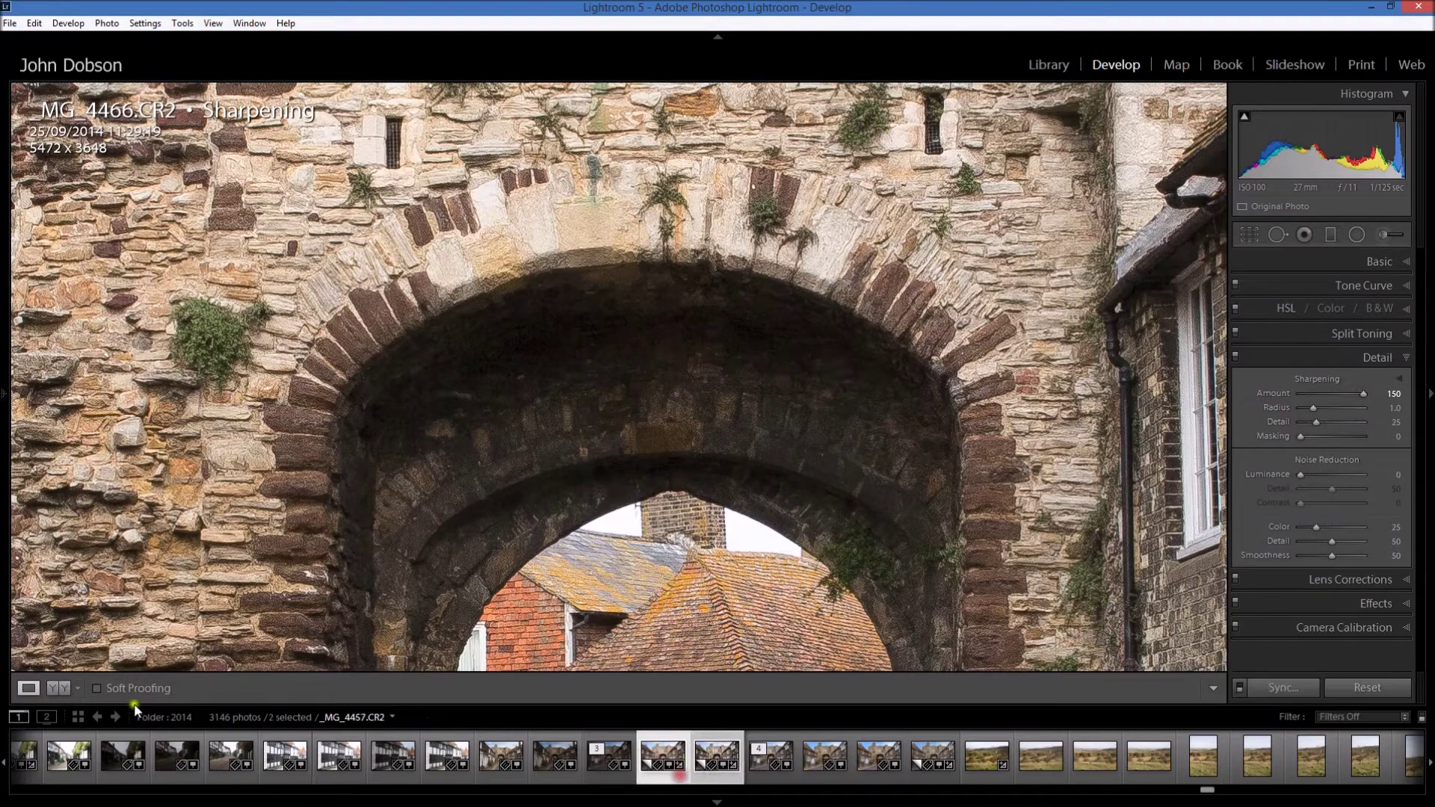
{"action": "left_click", "coordinate": [72, 685]}
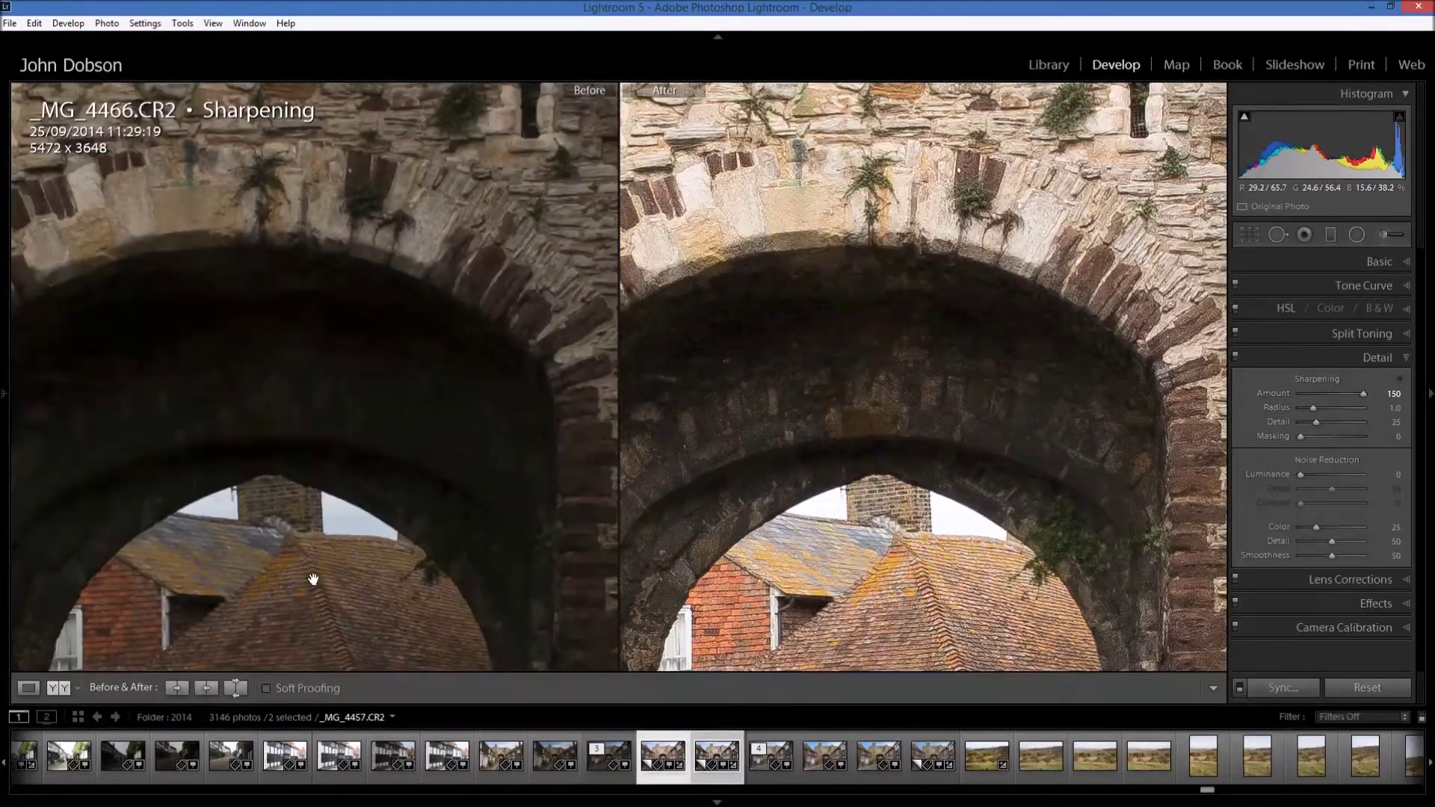
{"action": "left_click", "coordinate": [57, 689]}
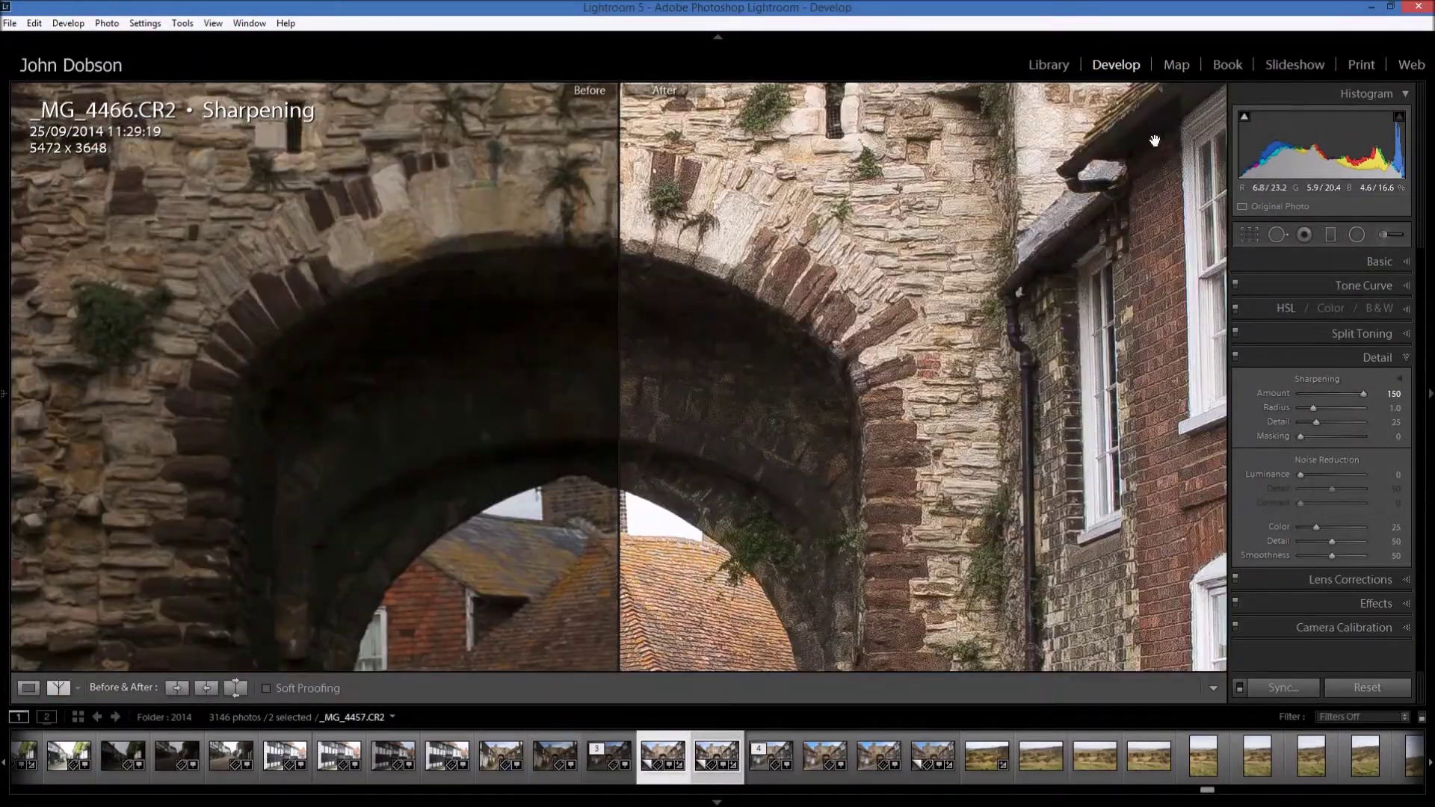
Compare the Sharpening and Clarity copies side by side in the Library, both at full size and fitted
{"action": "left_click", "coordinate": [1046, 64]}
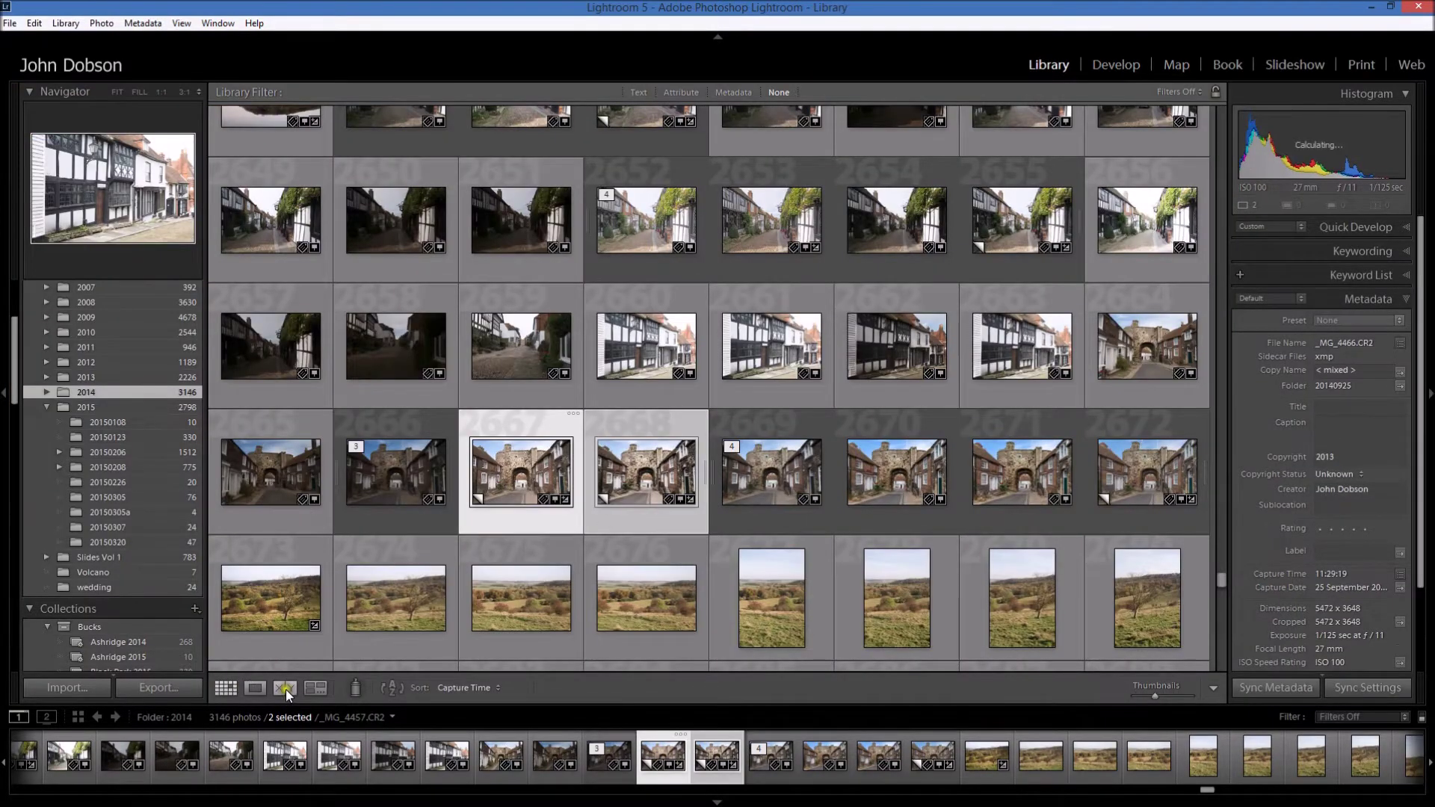
{"action": "left_click", "coordinate": [285, 688]}
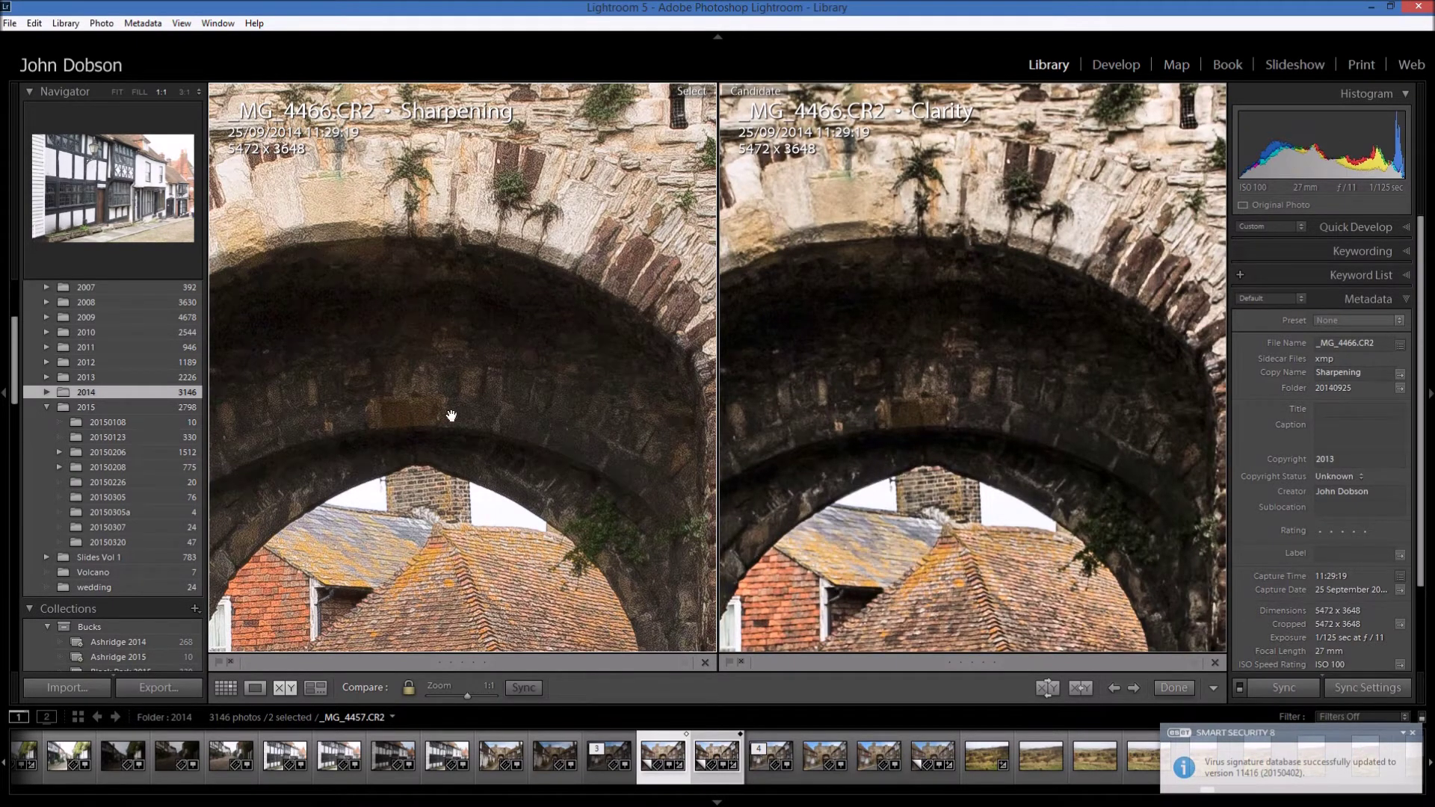
{"action": "left_click", "coordinate": [471, 234]}
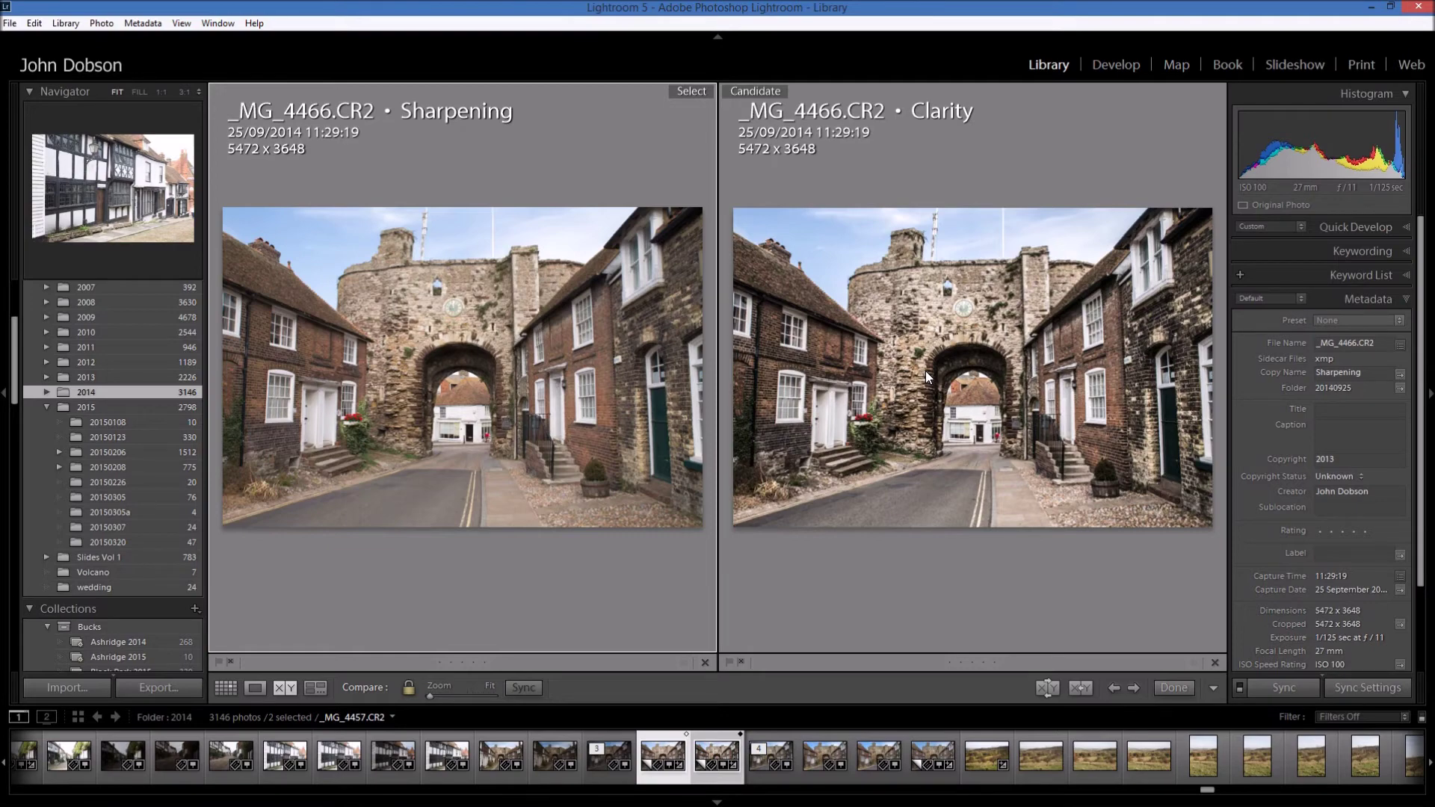
{"action": "left_click", "coordinate": [1174, 687]}
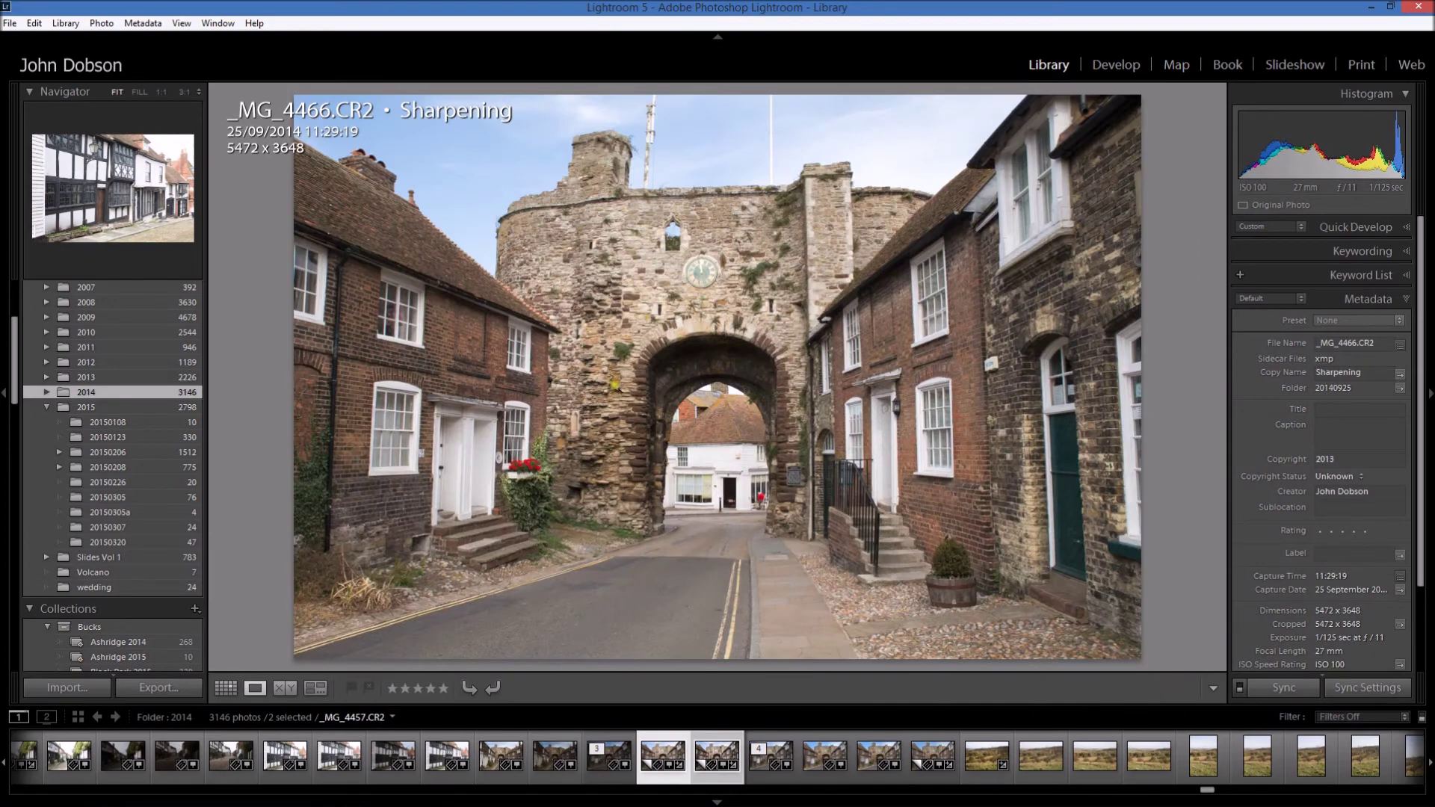